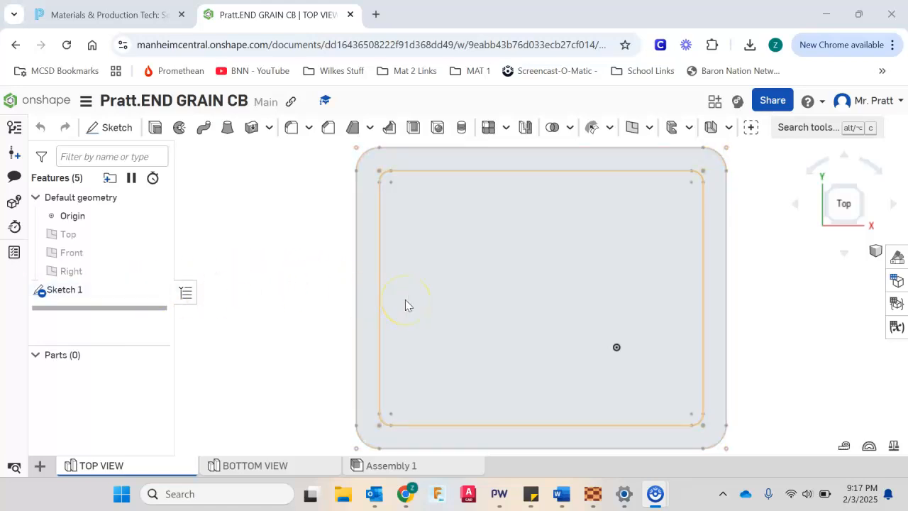
- Open Sketch 1 and measure the distance between the right-hand edges of the inner and outer rounded rectangles, then close the sketch
left_click(110, 289)
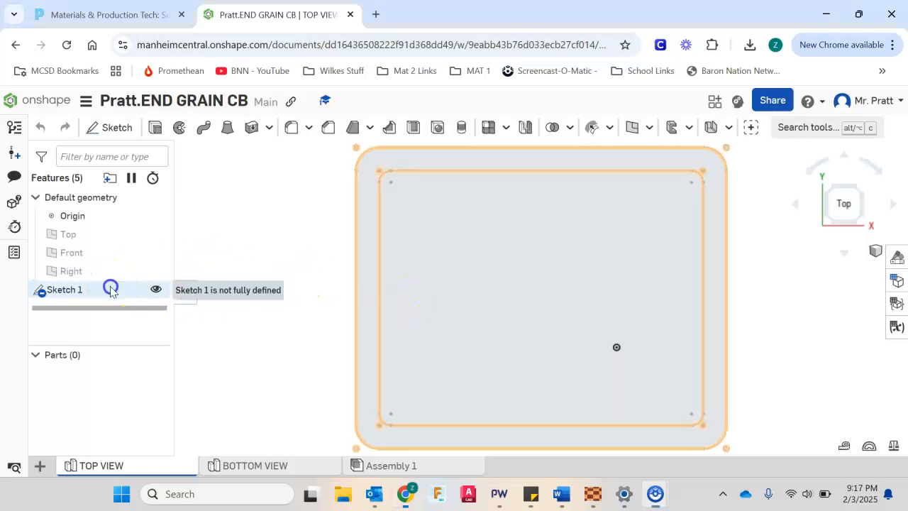
double_click(110, 290)
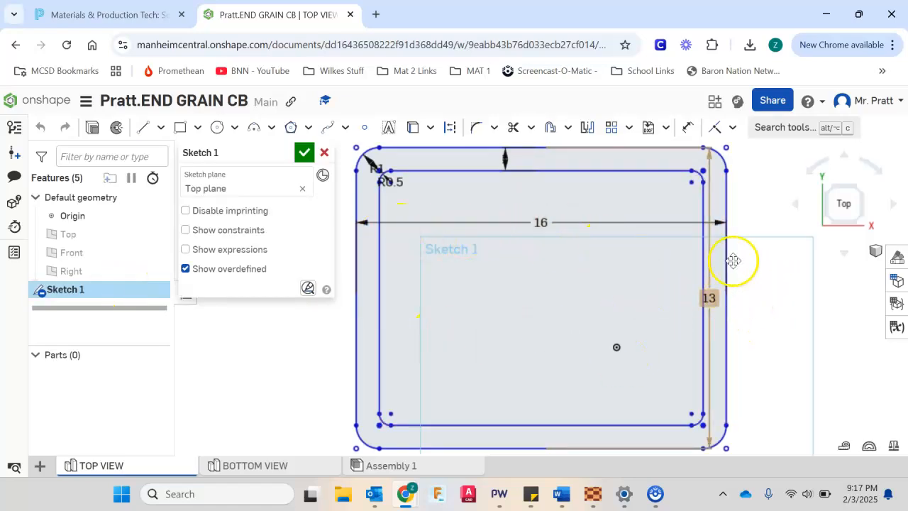
scroll(717, 204, "up", 4)
scroll(698, 191, "down", 2)
left_click(687, 127)
left_click(693, 207)
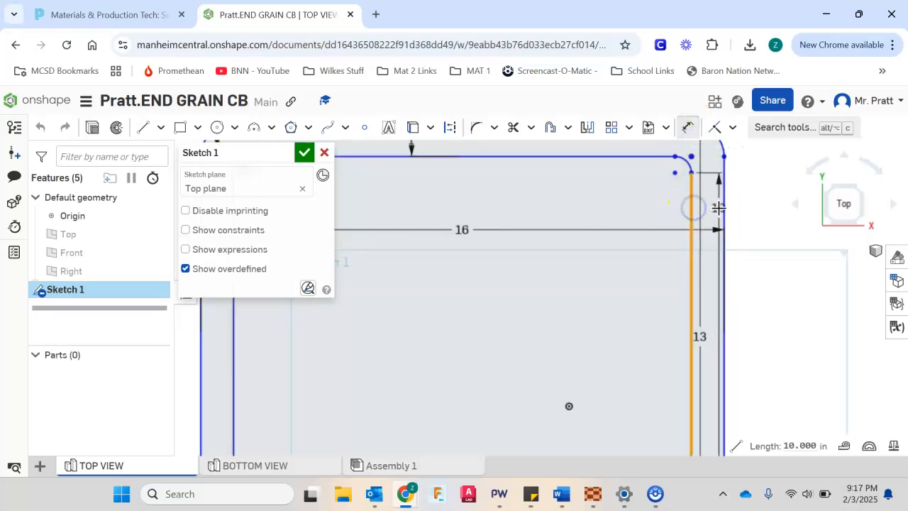
left_click(724, 209)
scroll(710, 210, "up", 2)
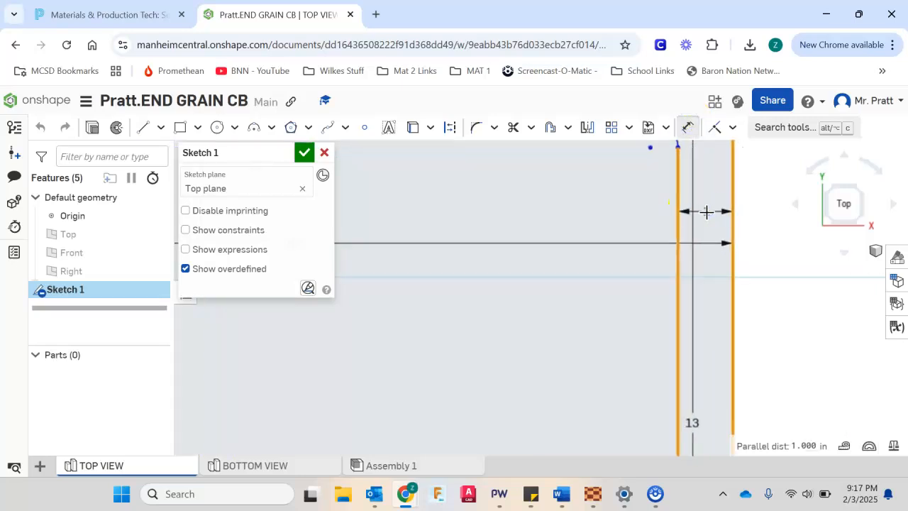
key("Escape")
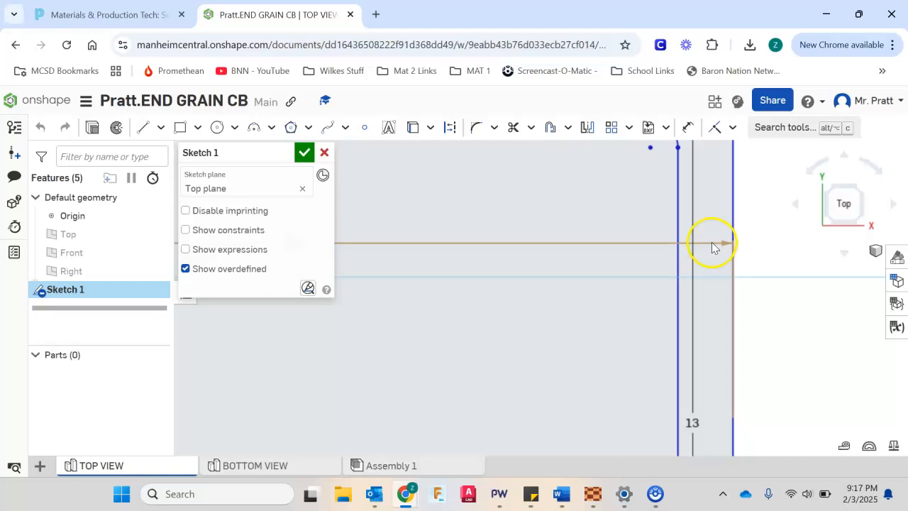
scroll(733, 241, "down", 5)
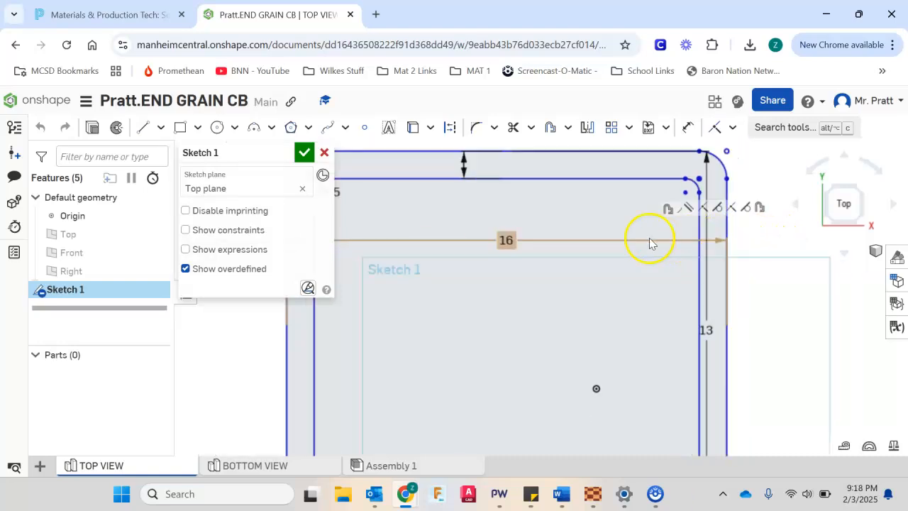
middle_click_drag(621, 247, 680, 239)
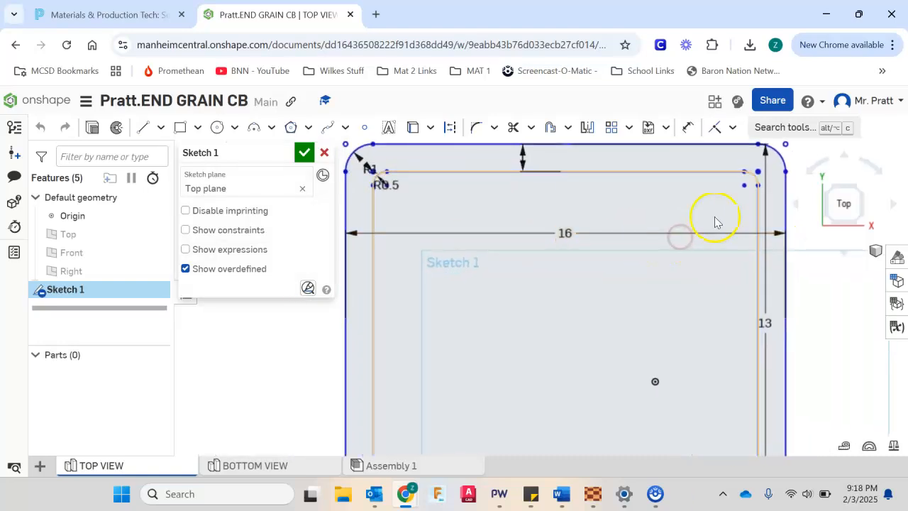
scroll(576, 227, "down", 3)
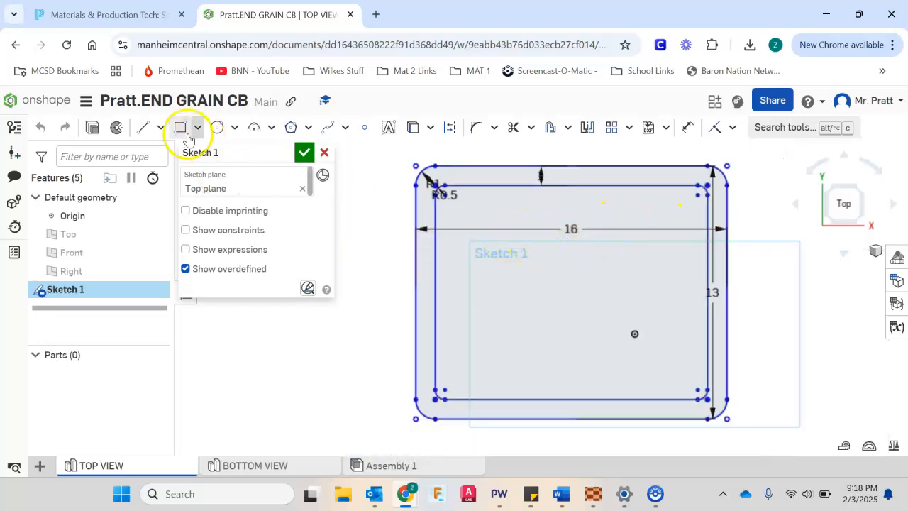
left_click(303, 153)
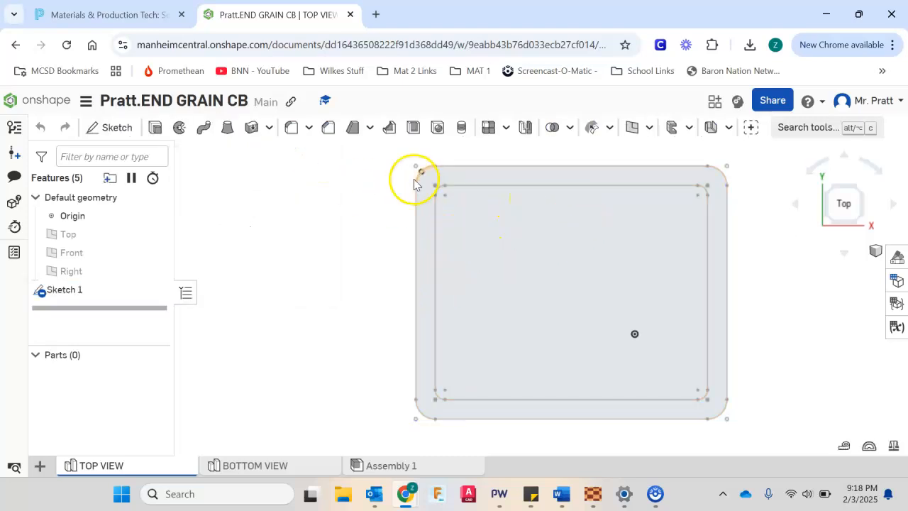
- Start a DXF/DWG export of Sketch 1 and name the file with the owner's surname followed by ".End Grain CB Top"
right_click(80, 290)
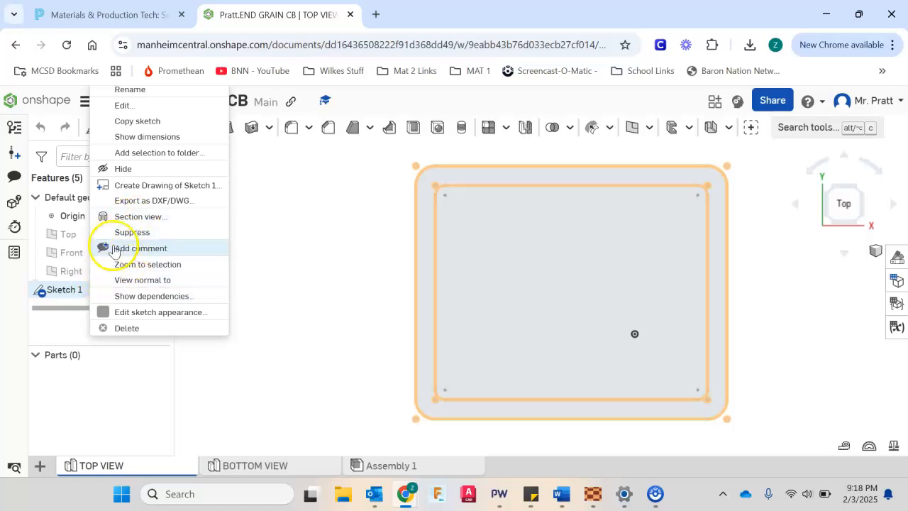
left_click(147, 200)
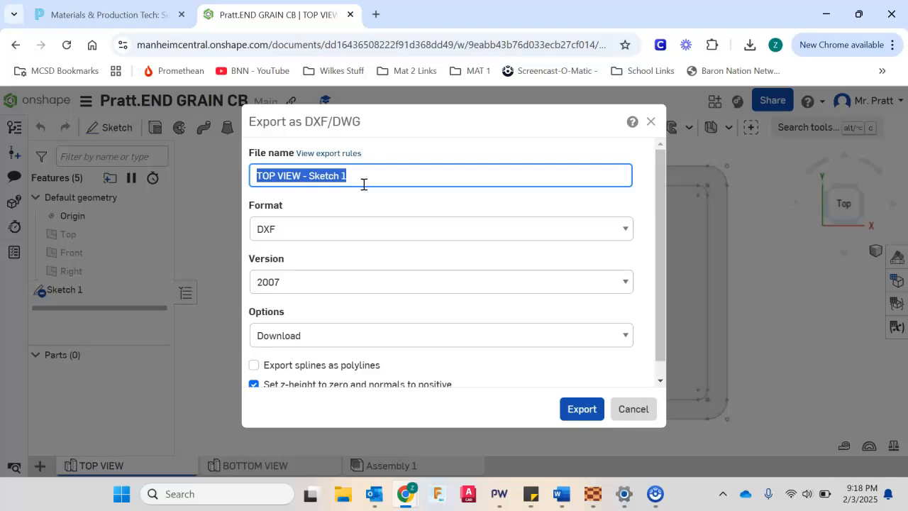
left_click(357, 163)
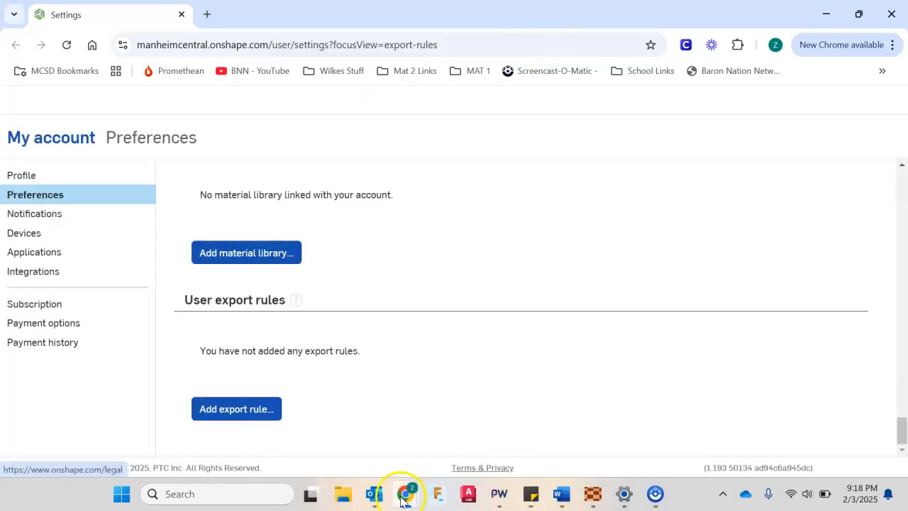
mouse_move(406, 498)
left_click(261, 419)
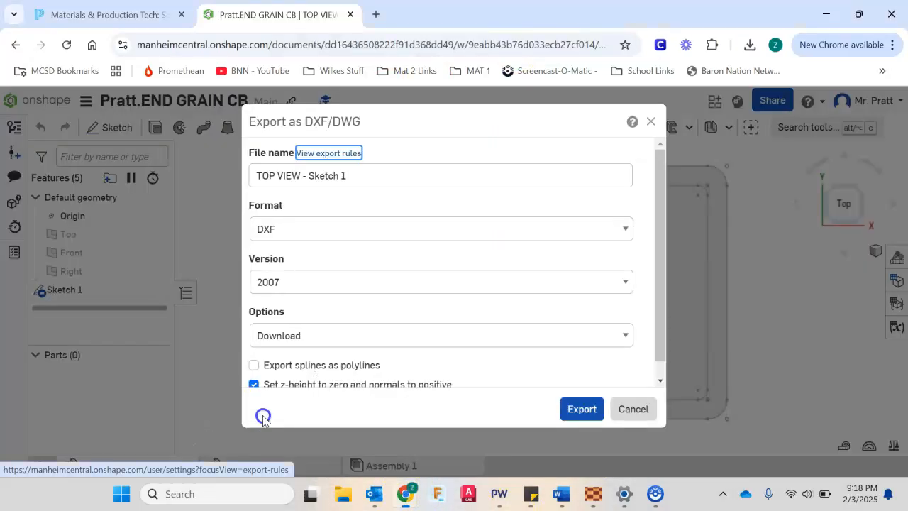
left_click(374, 177)
triple_click(374, 177)
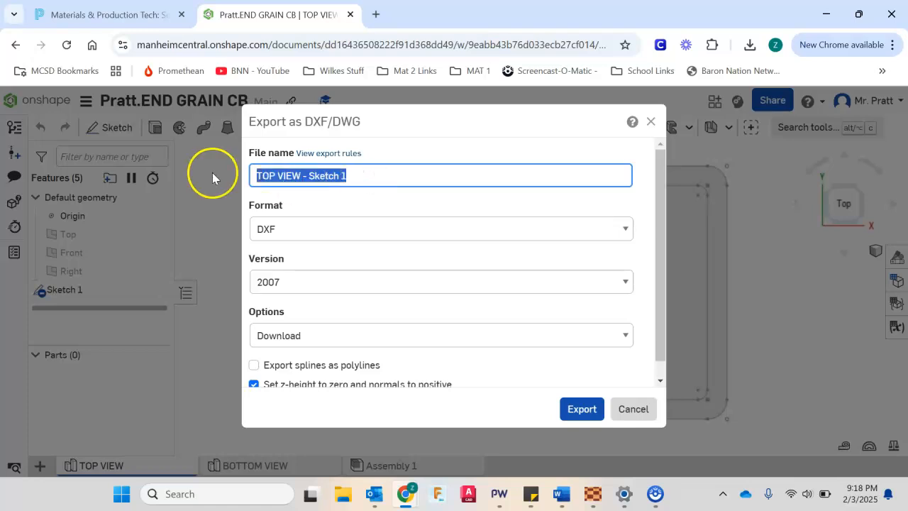
type("Pratt.")
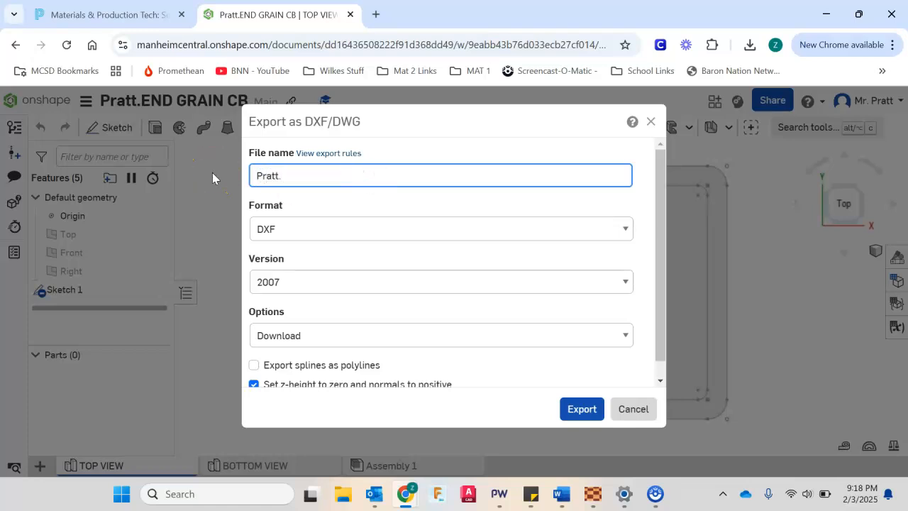
type("End Grain CB Top")
- Choose DXF format and version 2007 for the export and download the file
left_click(298, 229)
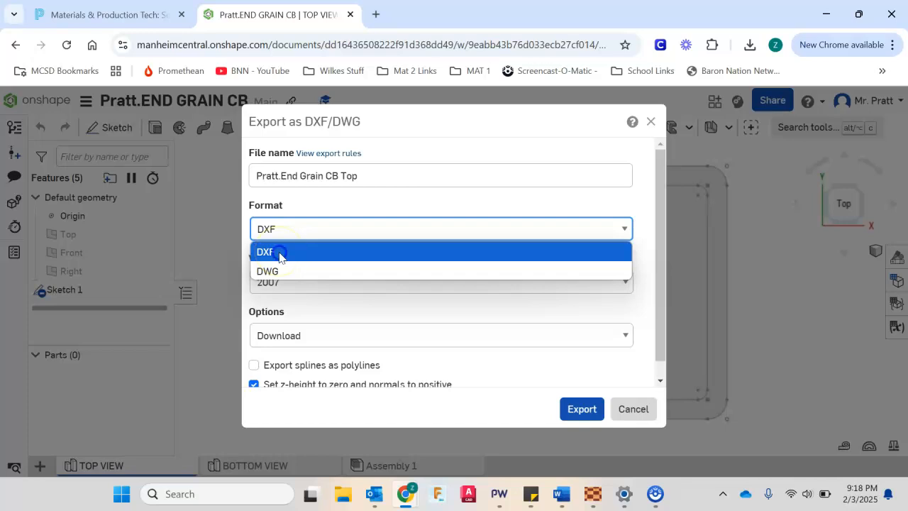
left_click(280, 255)
left_click(304, 282)
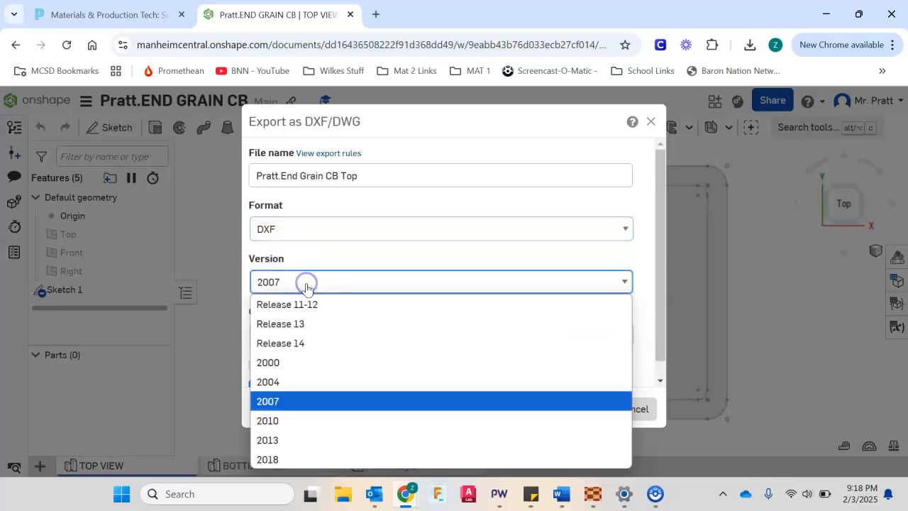
left_click(293, 398)
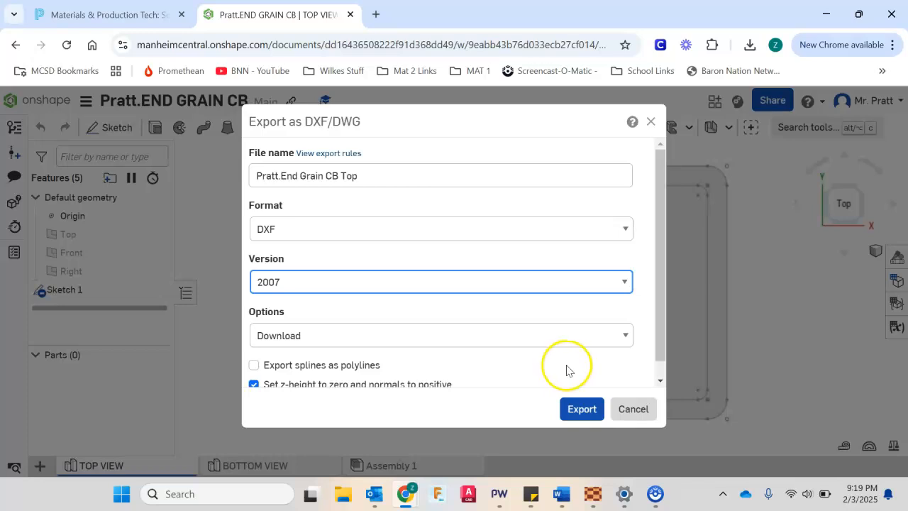
left_click(578, 407)
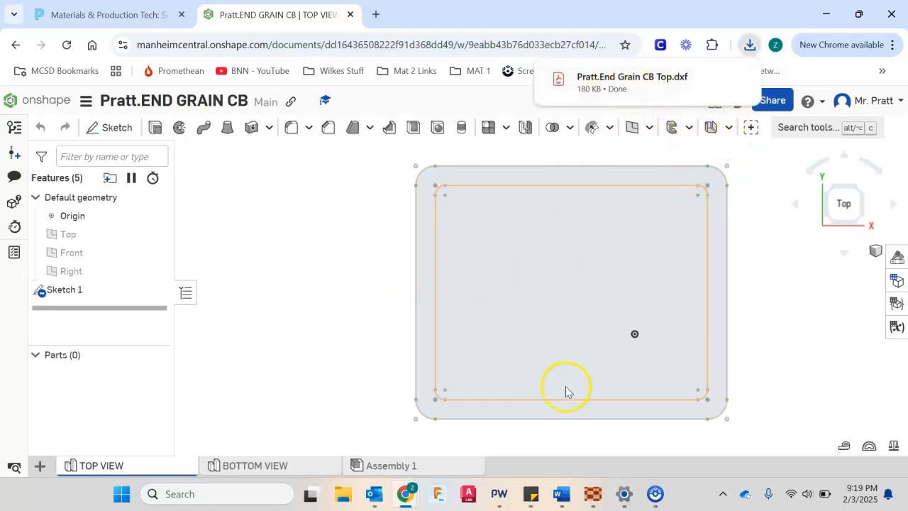
- Switch to PartWorks and create a new job 16 inches wide, 13 inches high and 1.25 inches thick
mouse_move(501, 499)
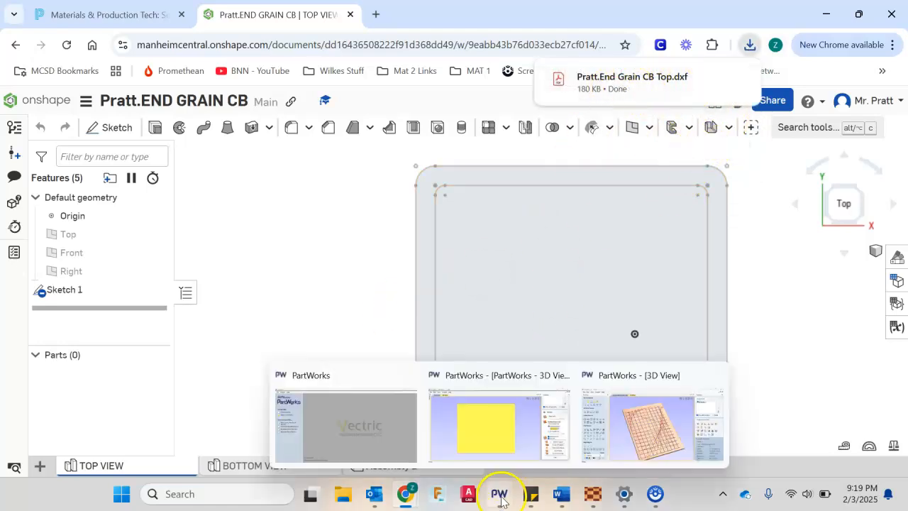
left_click(386, 445)
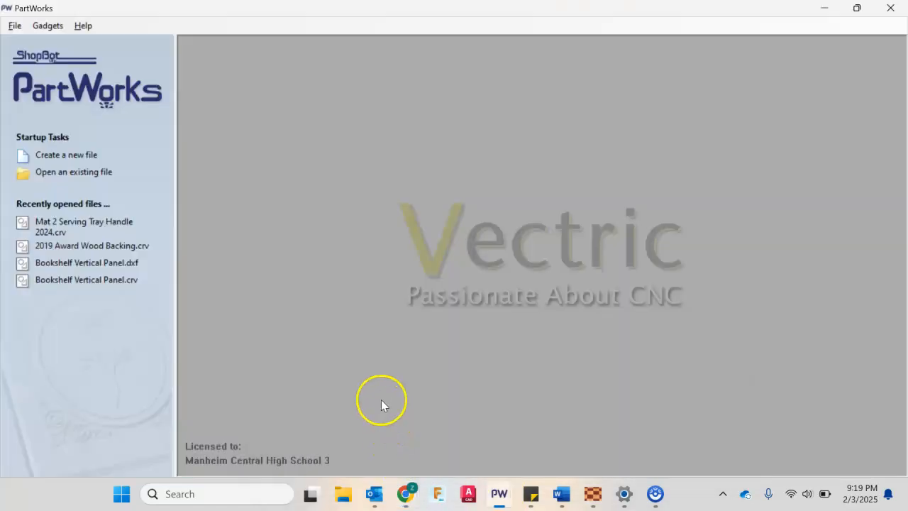
left_click(60, 155)
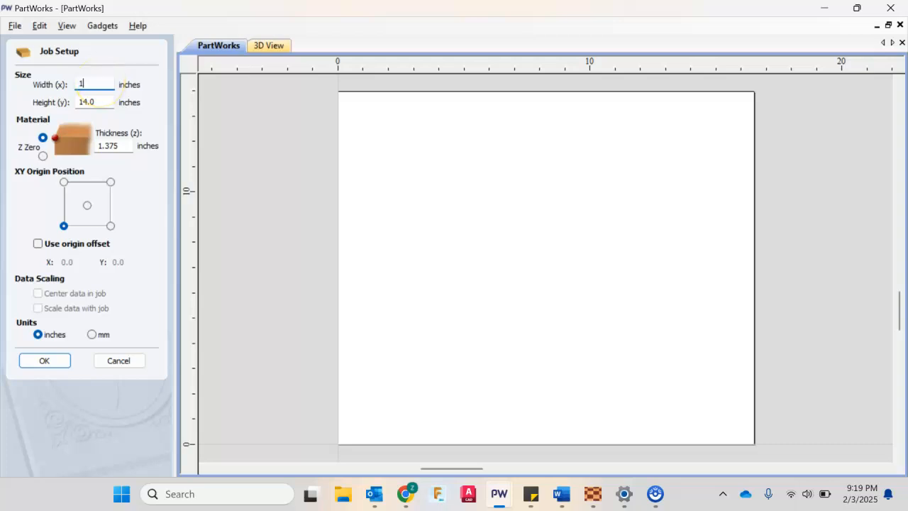
type("16")
key("Tab")
type("13")
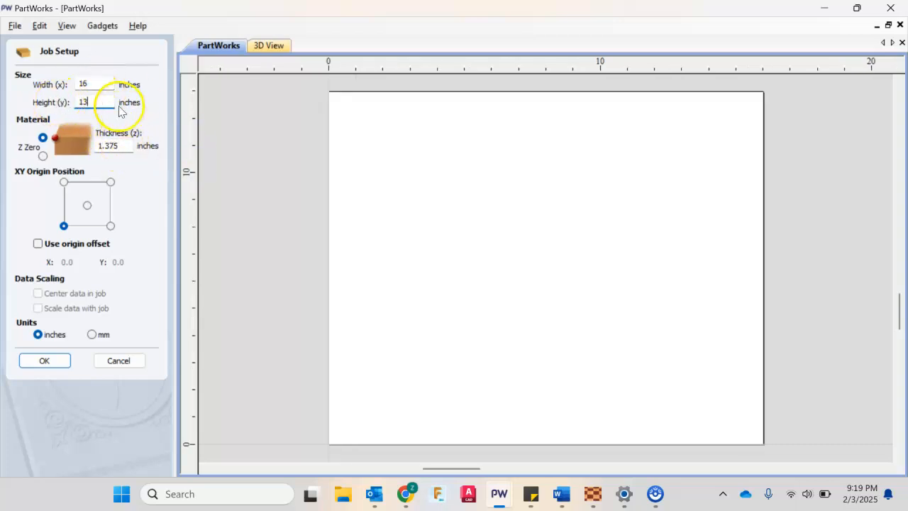
left_click(123, 148)
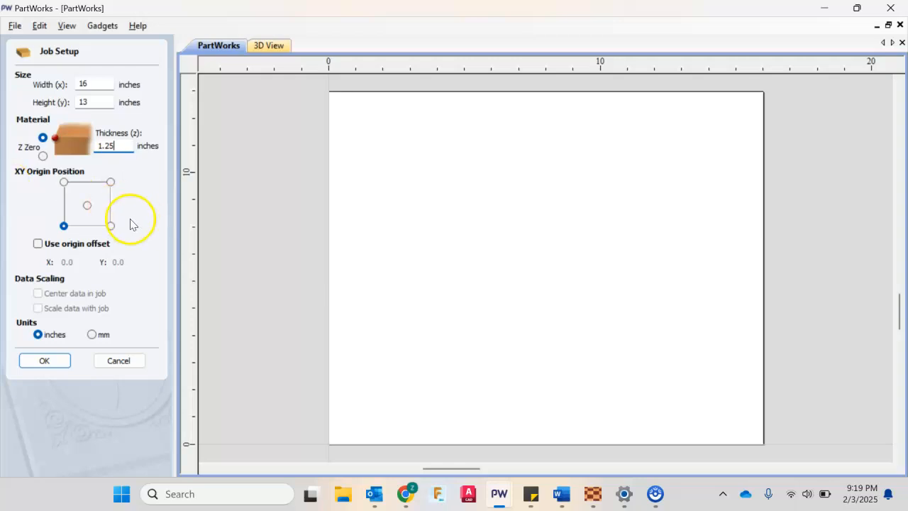
left_click(24, 362)
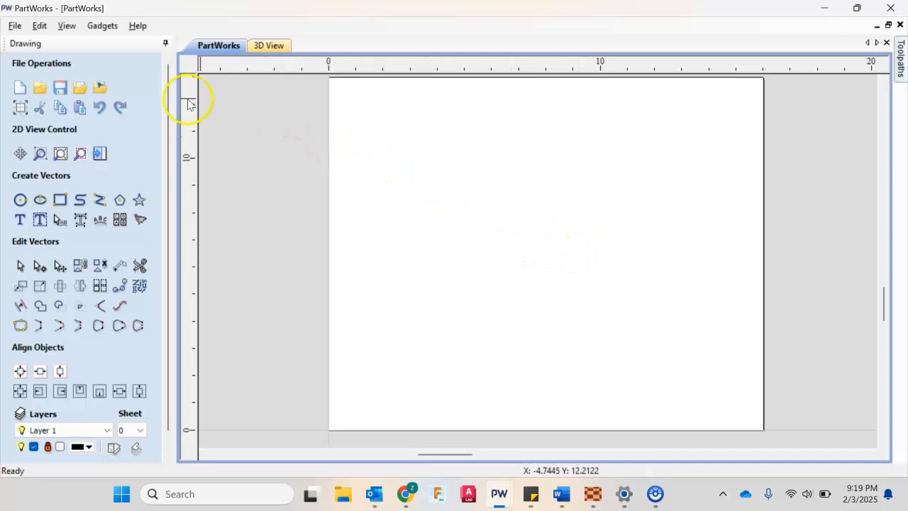
- Import the exported End Grain CB Top DXF vectors from the Downloads folder into the job
left_click(81, 88)
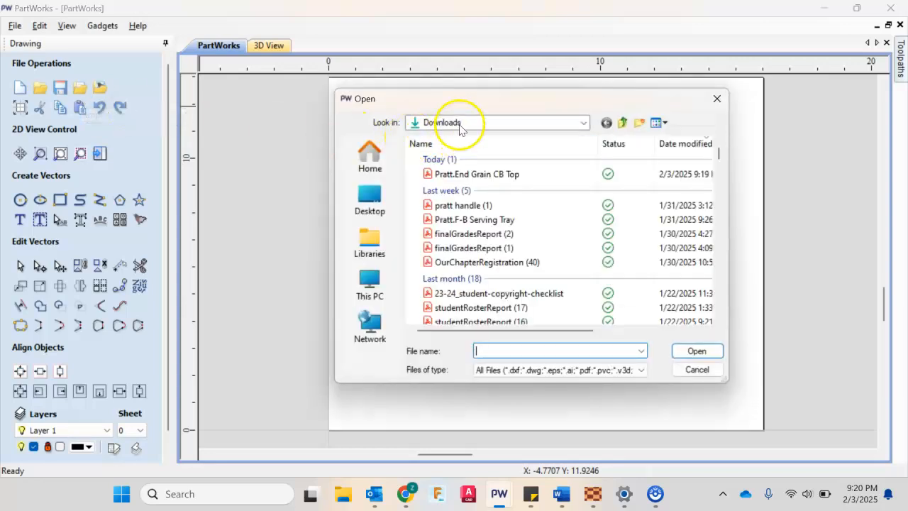
left_click(447, 175)
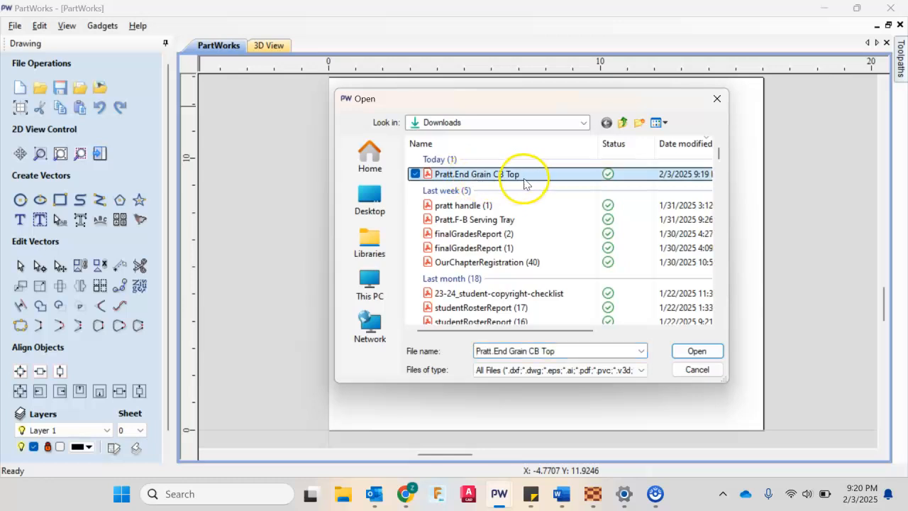
left_click(717, 352)
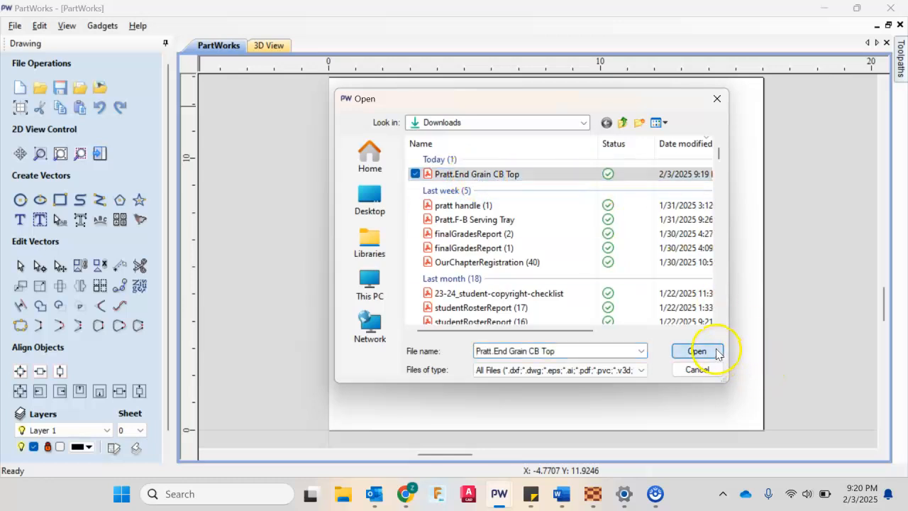
- Center the imported cutting board vectors in the material and deselect them
scroll(436, 314, "down", 4)
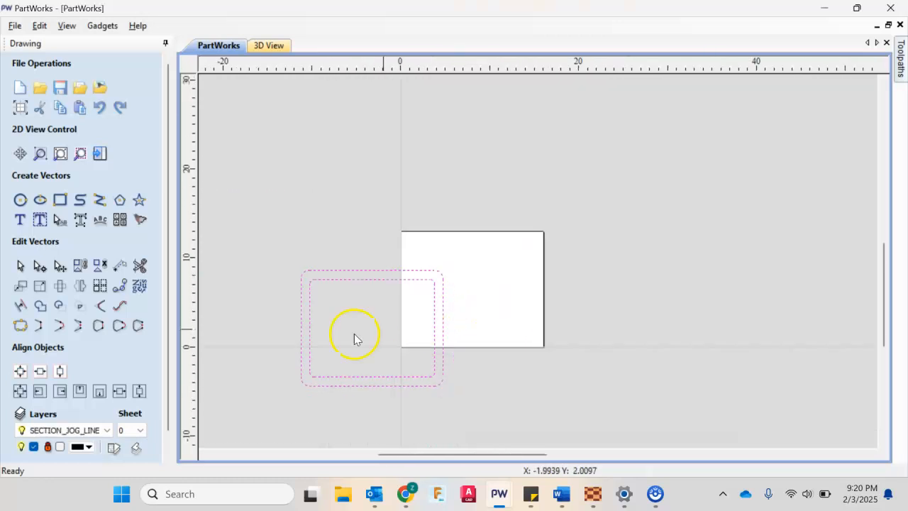
scroll(417, 313, "up", 1)
middle_click_drag(418, 314, 442, 243)
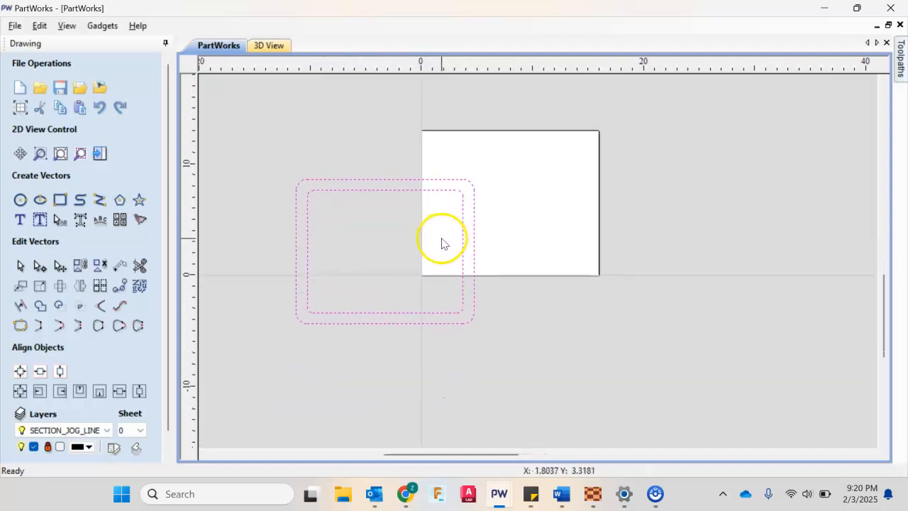
scroll(441, 243, "up", 1)
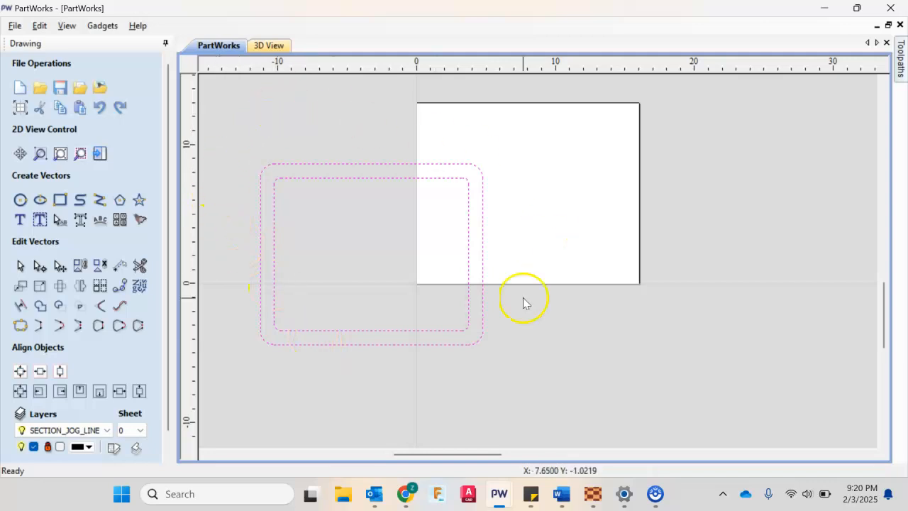
left_click(18, 373)
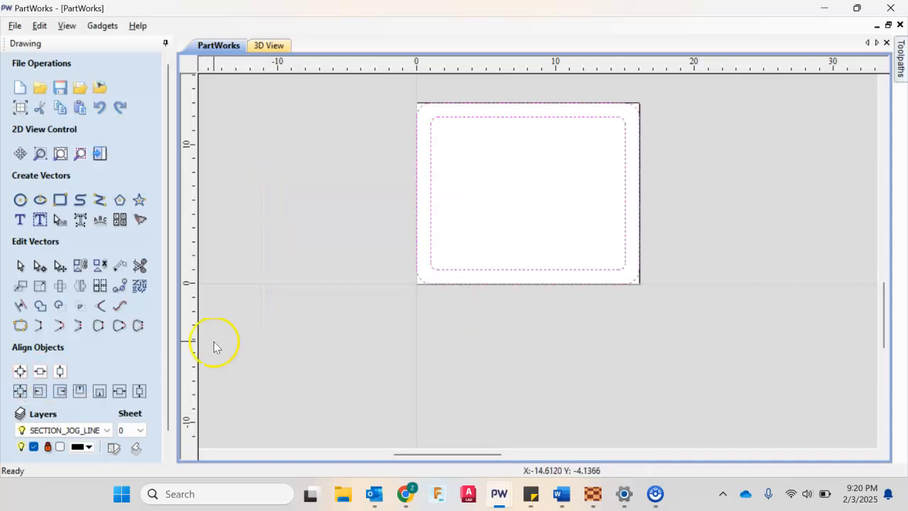
left_click(736, 195)
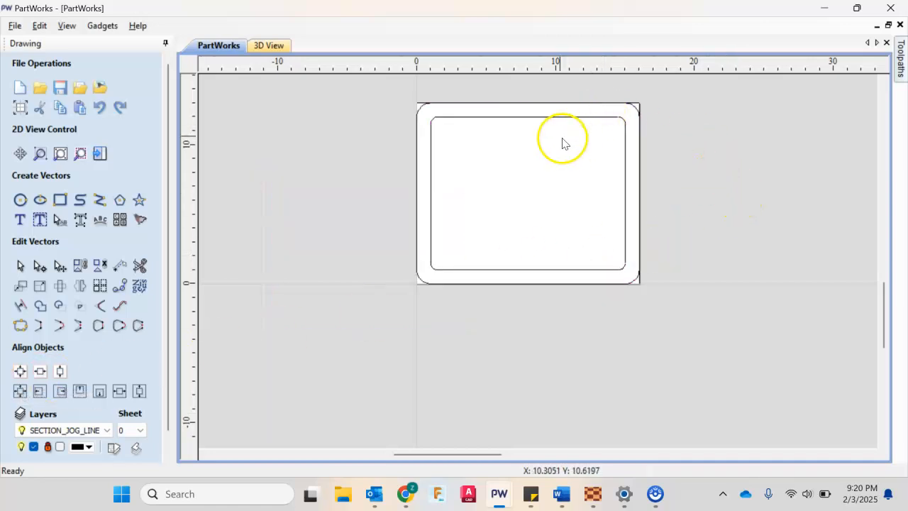
- Select the inner outline's top edge together with its upper-right corner arc and join them into one vector
scroll(569, 287, "up", 2)
scroll(574, 298, "down", 1)
middle_click_drag(577, 293, 548, 367)
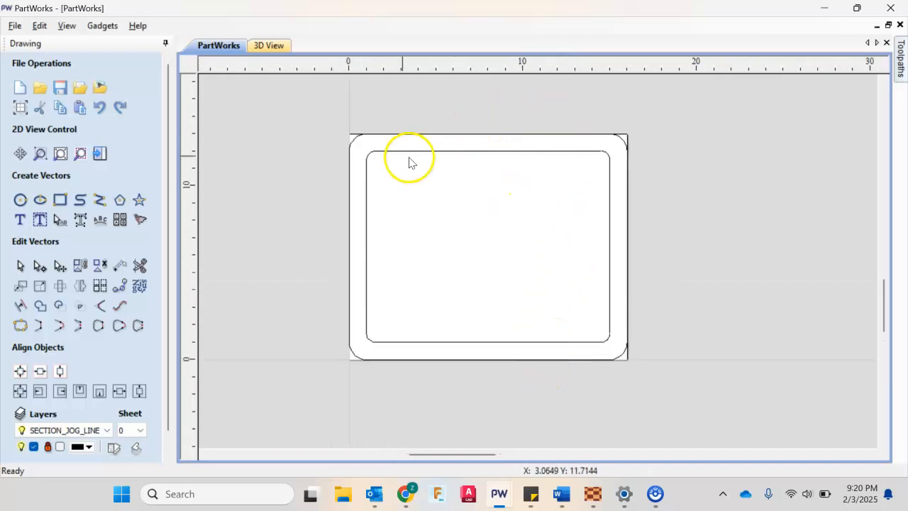
left_click(387, 153)
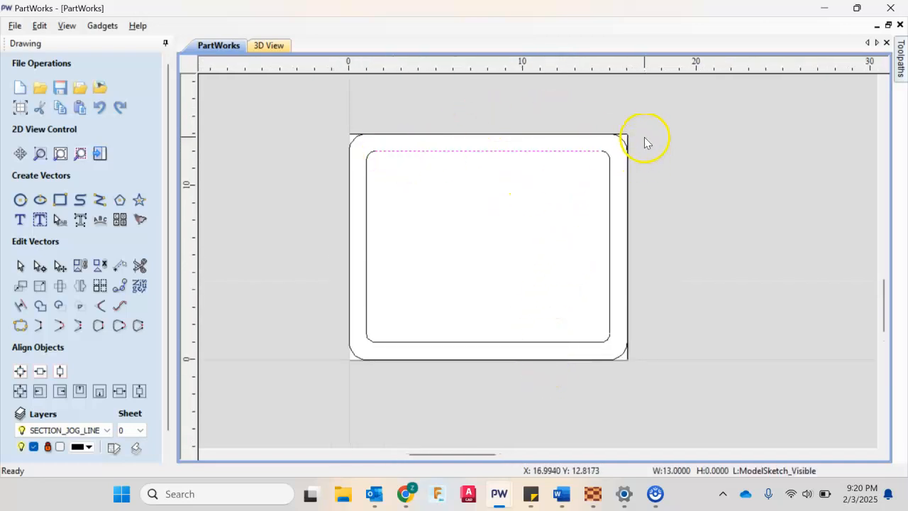
scroll(635, 149, "up", 1)
scroll(390, 70, "down", 1)
mouse_move(377, 142)
middle_mouse_down()
mouse_move(407, 168)
mouse_move(430, 162)
middle_mouse_up()
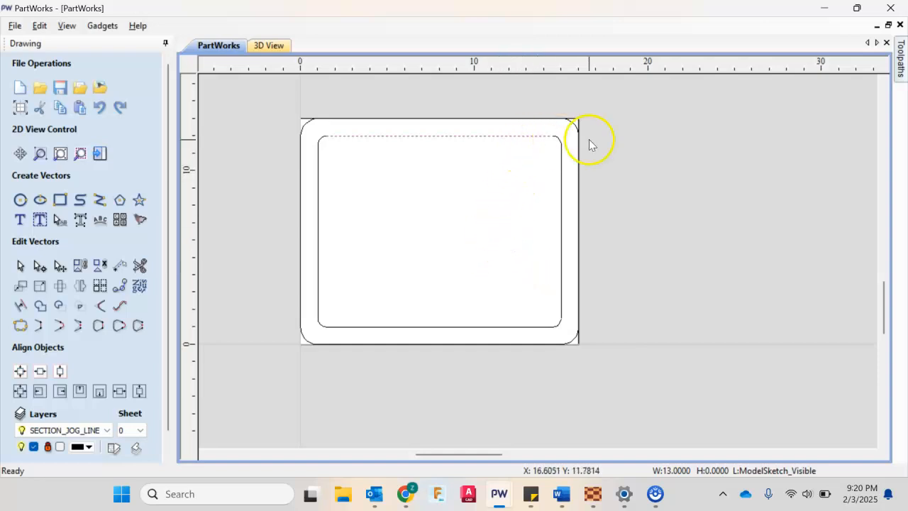
scroll(589, 145, "up", 1)
scroll(559, 142, "down", 1)
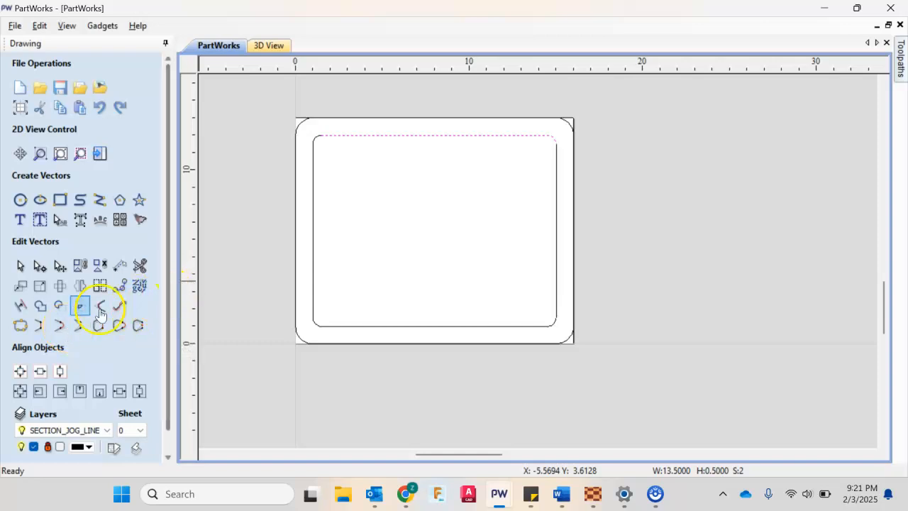
- Join the inner outline's right edge to the top edge chain and add the lower-right corner arc to the selection
scroll(559, 157, "up", 1)
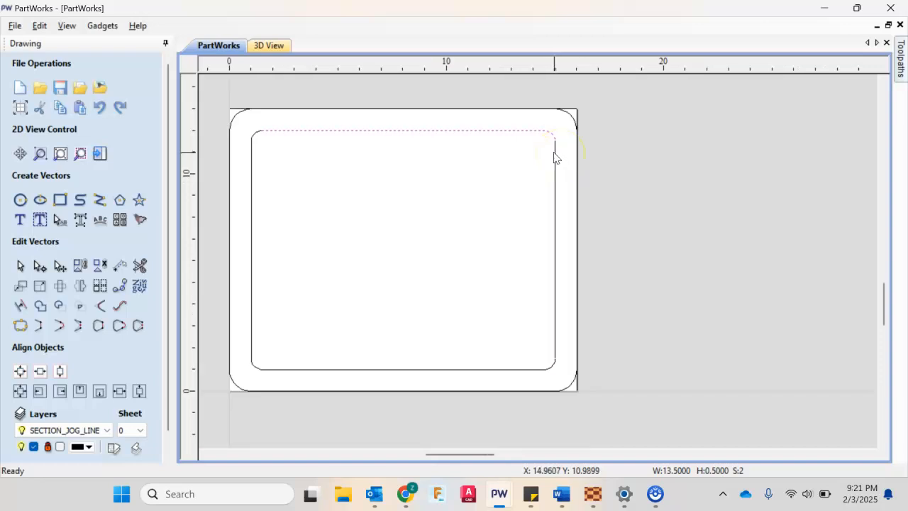
left_click(555, 152, "shift")
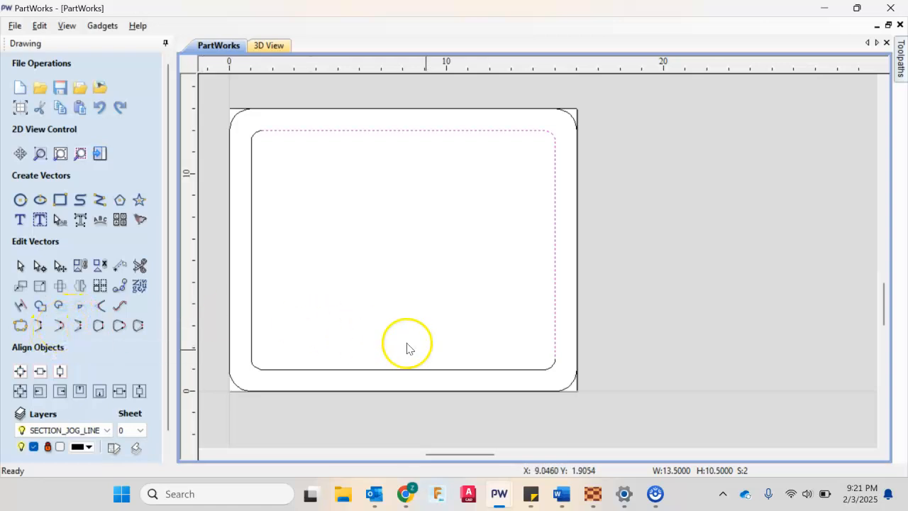
left_click(549, 367, "shift")
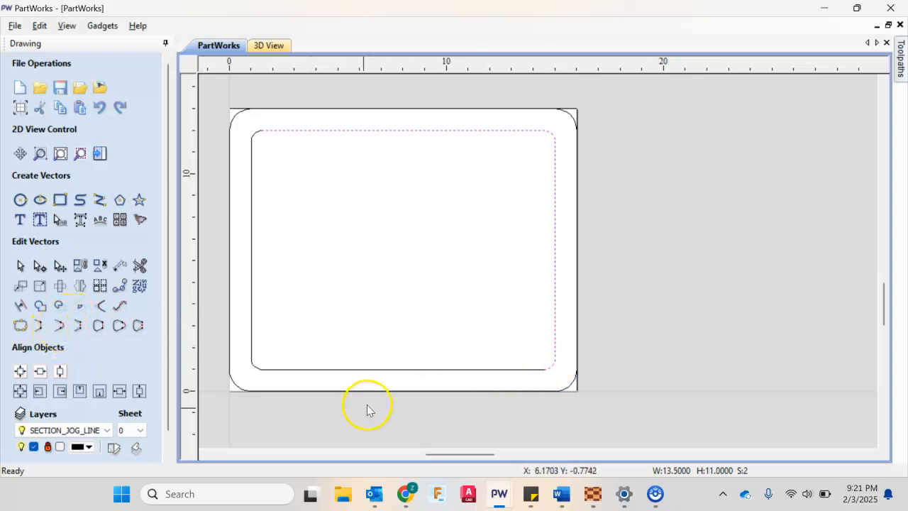
left_click(20, 371)
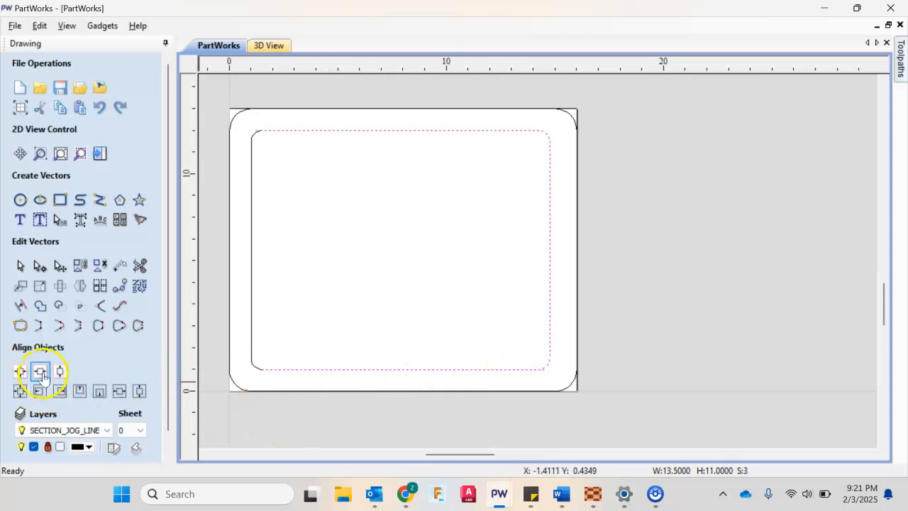
scroll(560, 390, "up", 4)
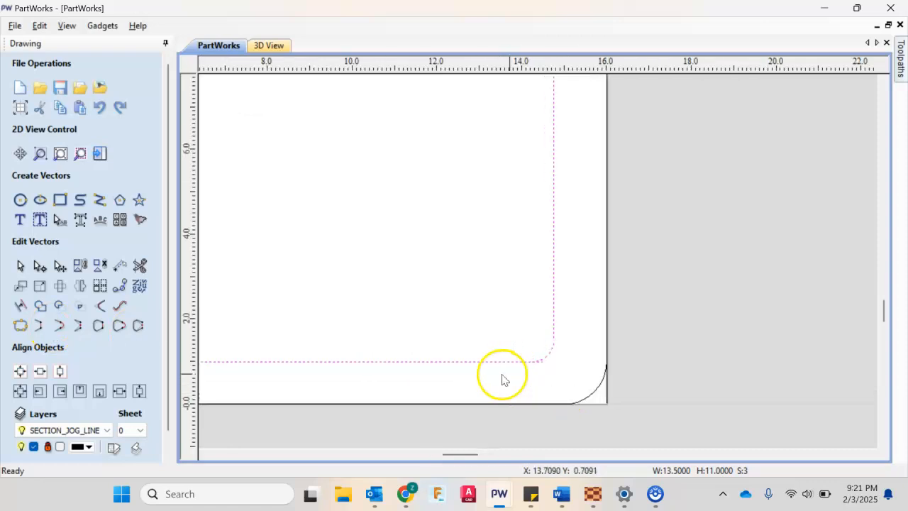
scroll(525, 365, "down", 3)
scroll(539, 365, "up", 8)
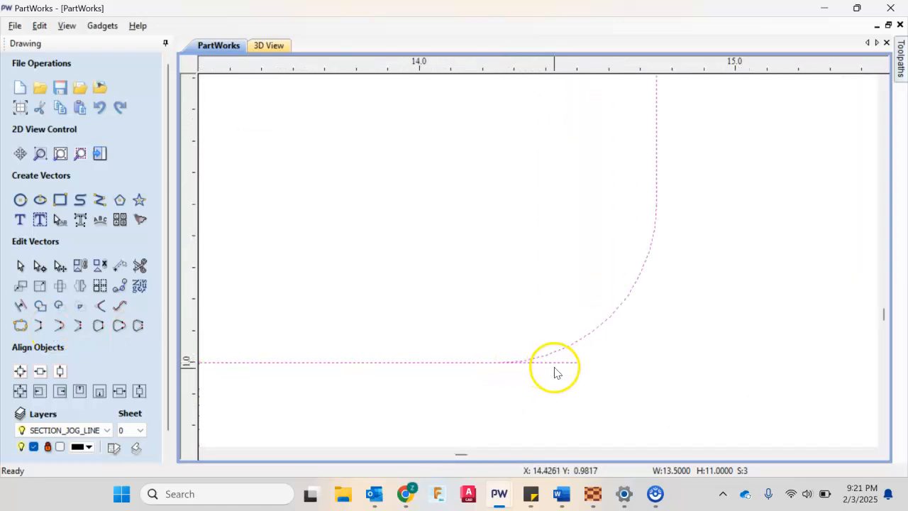
scroll(562, 363, "down", 5)
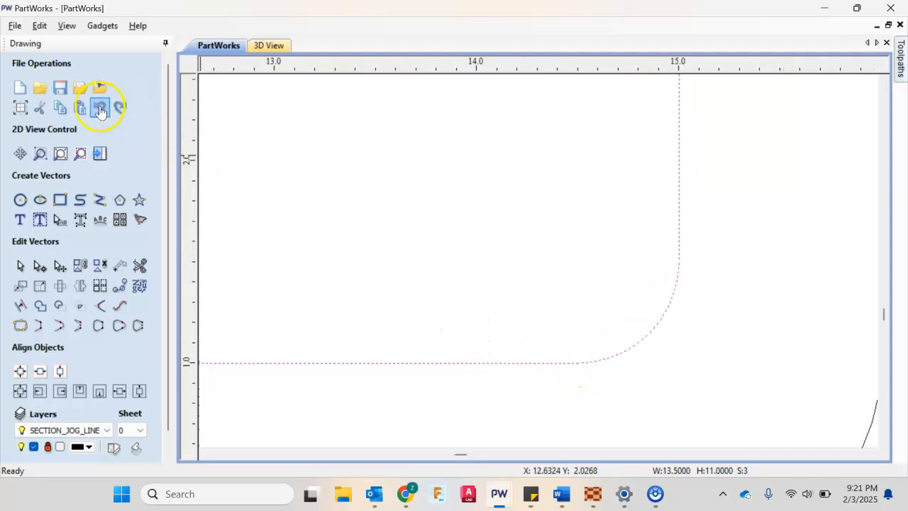
- Select the inner outline's lower-right corner arc and the joined top and right edges, and join them
left_click(603, 378)
scroll(565, 379, "down", 2)
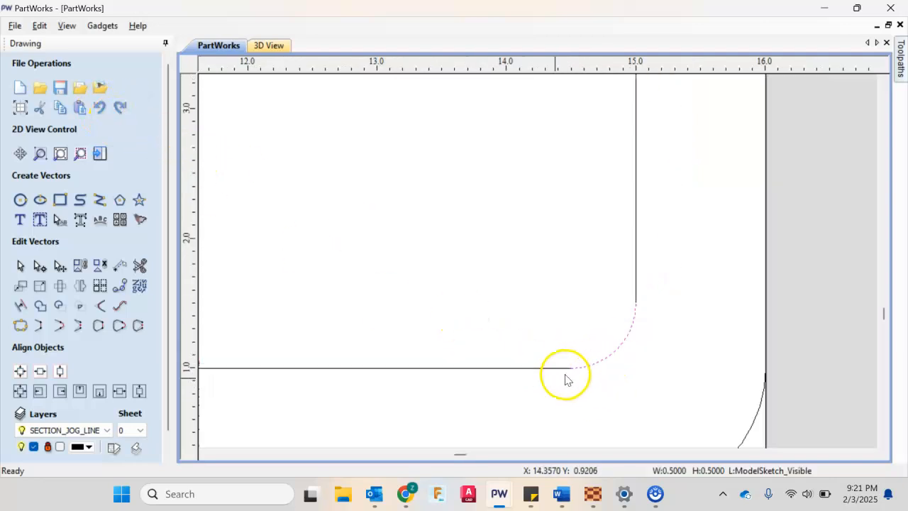
scroll(566, 379, "down", 2)
middle_click_drag(602, 365, 774, 344)
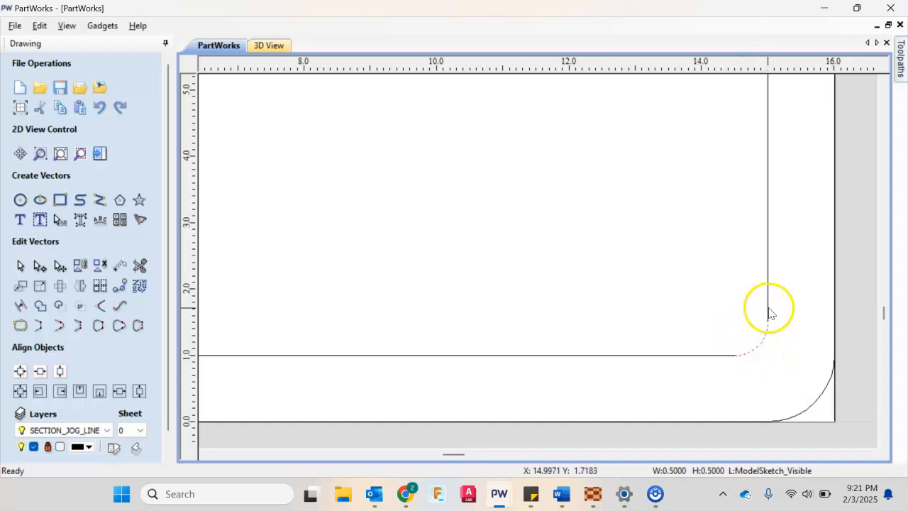
left_click(770, 312)
scroll(739, 327, "down", 2)
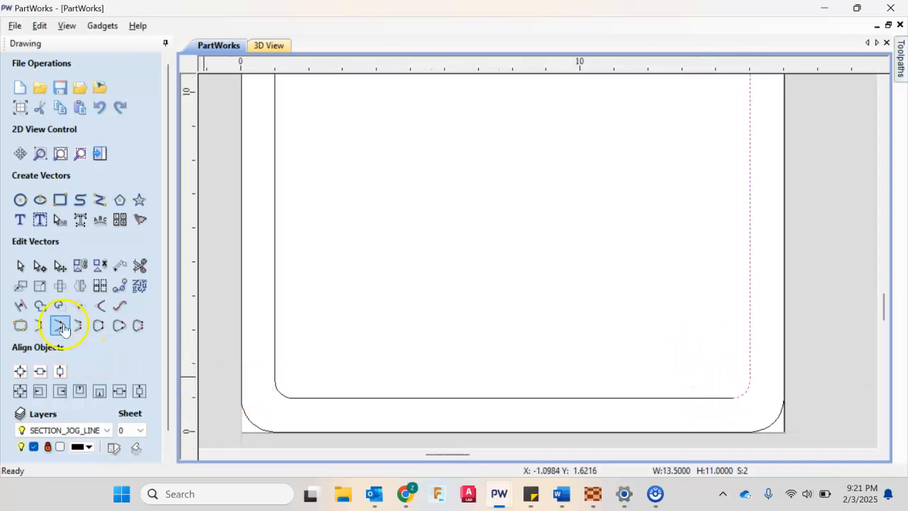
scroll(638, 334, "down", 2)
scroll(638, 340, "up", 1)
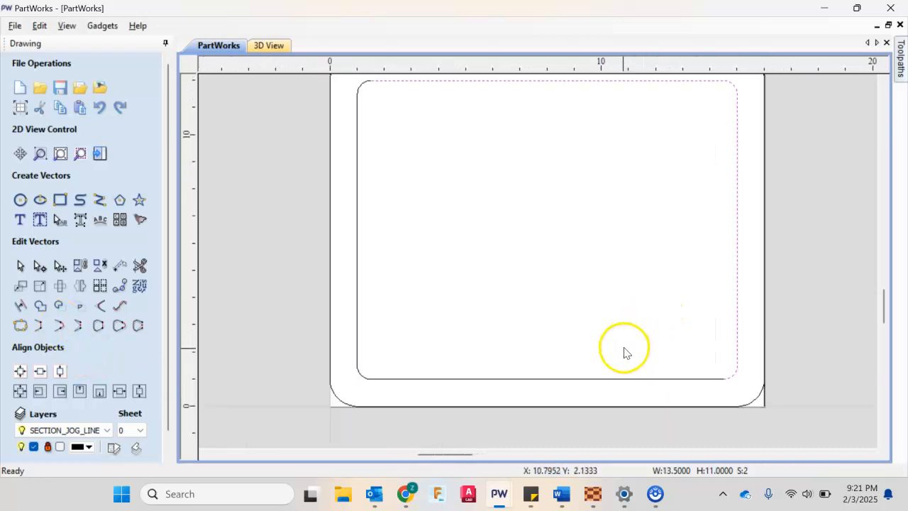
- Join the inner outline's bottom edge, lower-left corner arc and left edge to the chain one after another
left_click(634, 378, "shift")
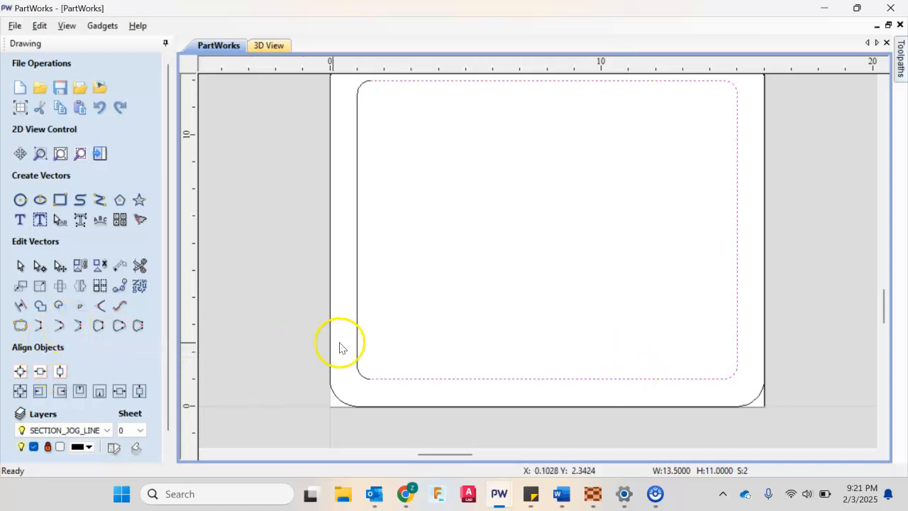
left_click(363, 376, "shift")
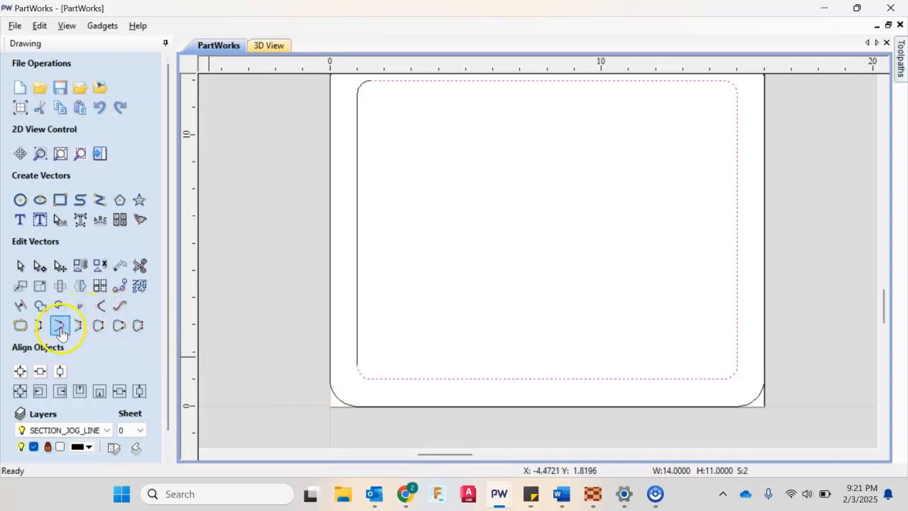
left_click(359, 343, "shift")
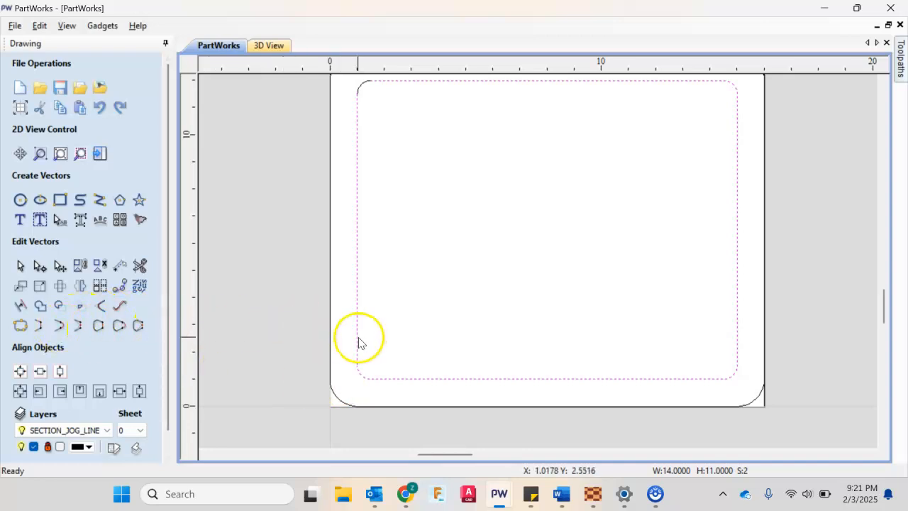
- Join the upper-left corner arc to close the inner outline, and reselect the outline as a single vector
scroll(463, 194, "down", 1)
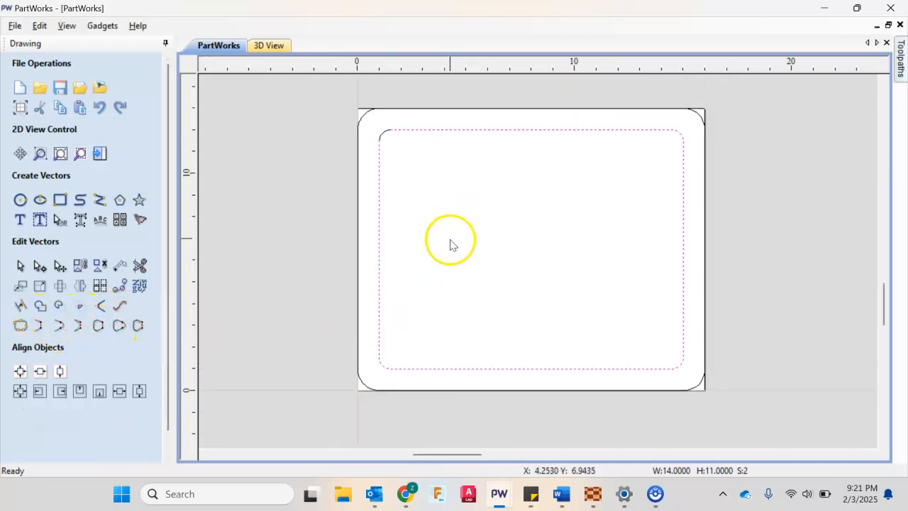
scroll(404, 234, "up", 2)
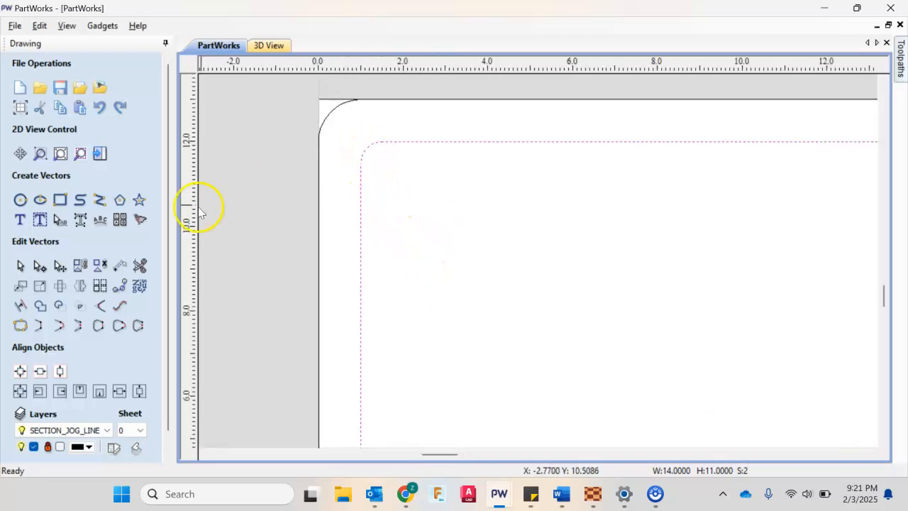
scroll(496, 274, "down", 2)
middle_click_drag(488, 268, 382, 198)
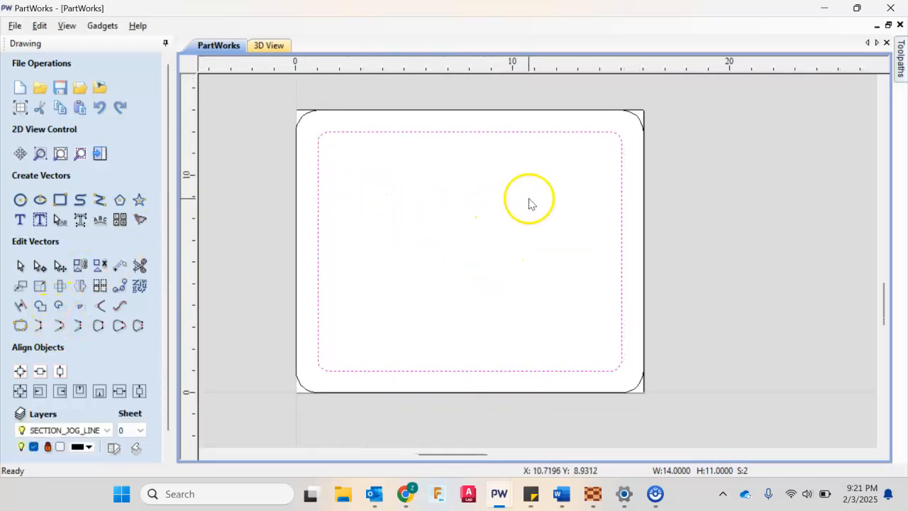
left_click(349, 132)
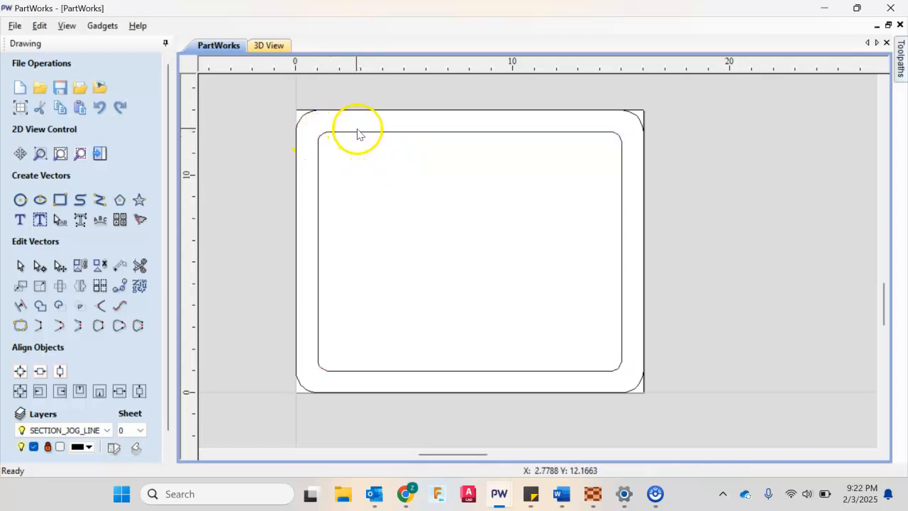
left_click(357, 133)
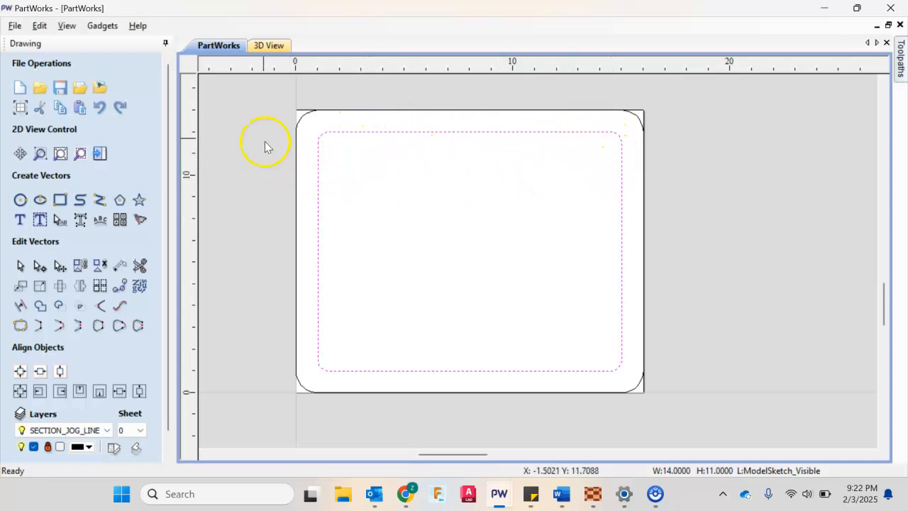
- Start a 2D profile toolpath on the selected inner outline with a cut depth of 0.25 inches
left_click(165, 44)
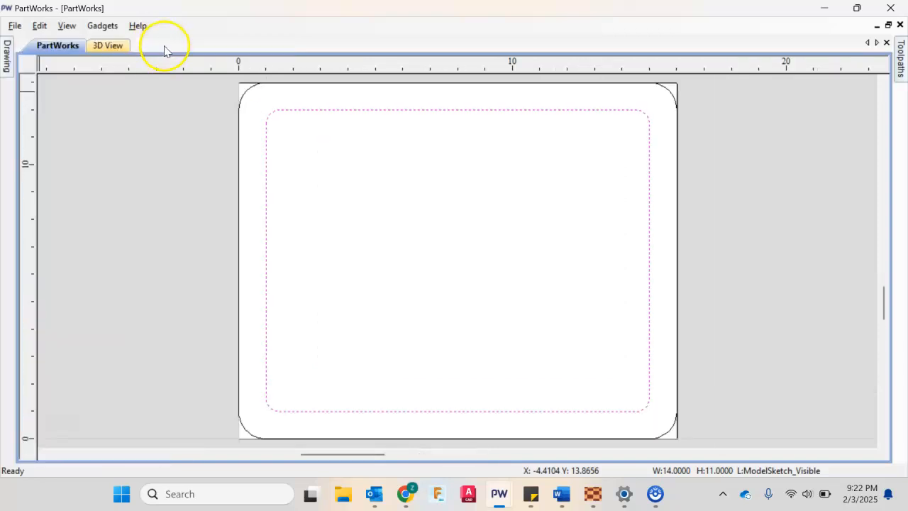
left_click(883, 44)
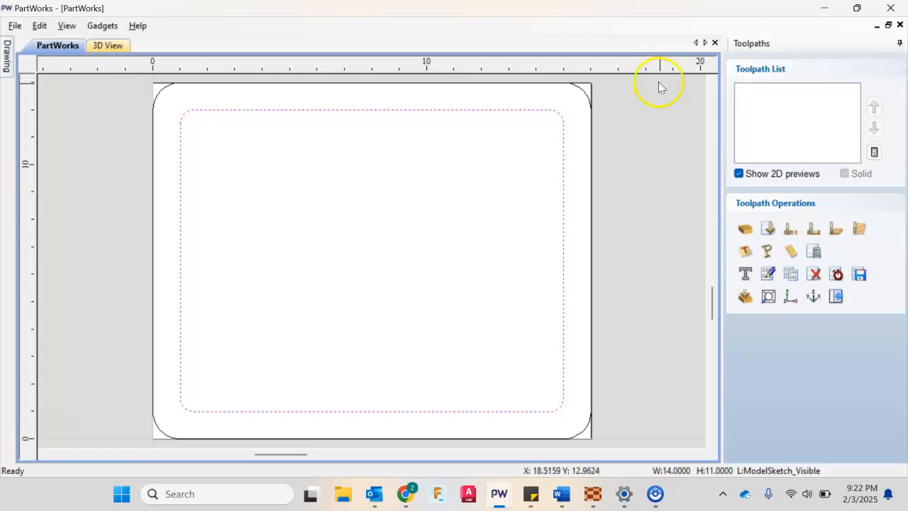
left_click(791, 231)
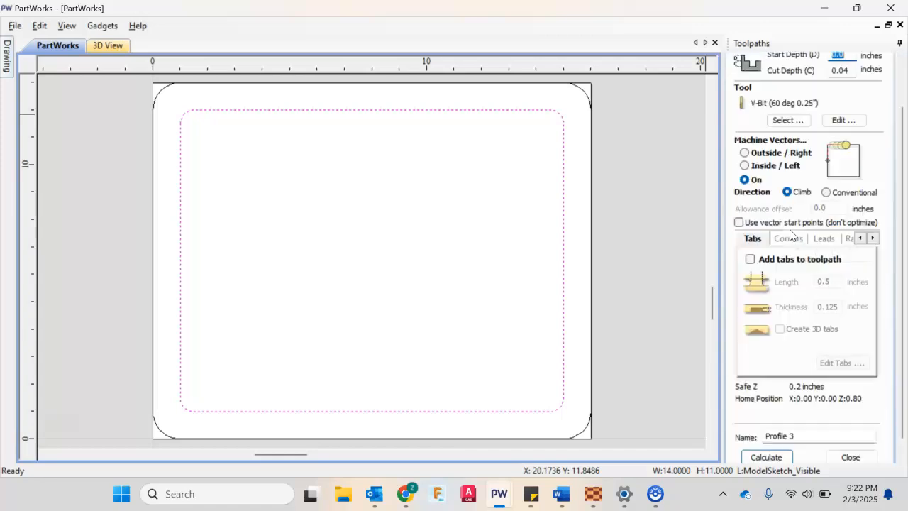
left_click_drag(902, 198, 901, 121)
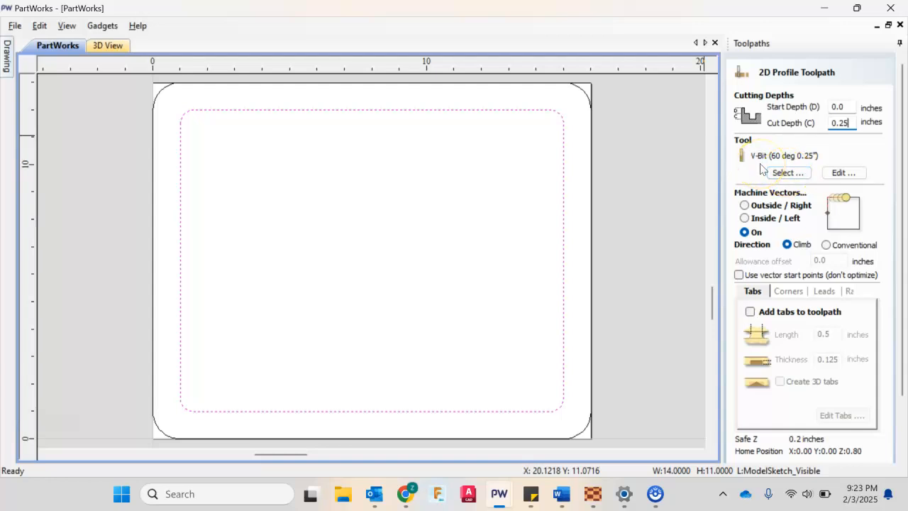
- Browse the tool database for the profile toolpath and choose the Ball Nose (0.25 inch) (1) tool
left_click(776, 179)
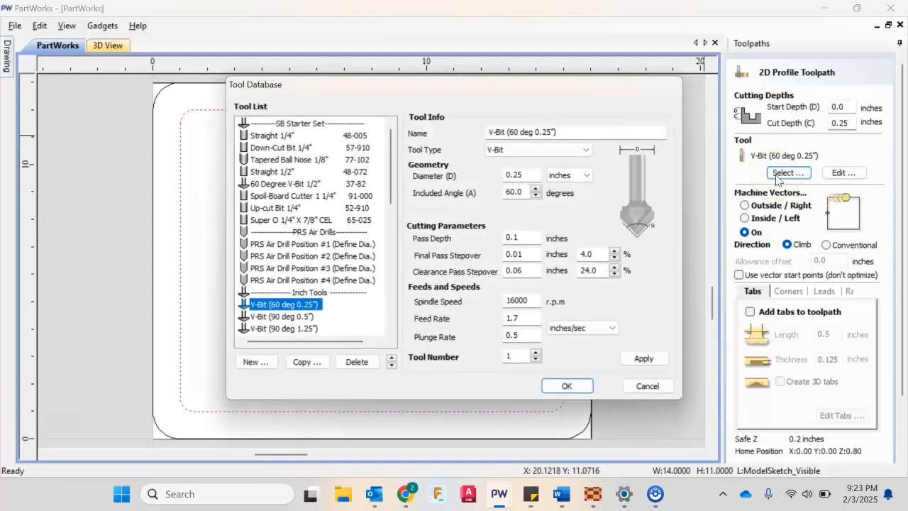
scroll(357, 245, "down", 2)
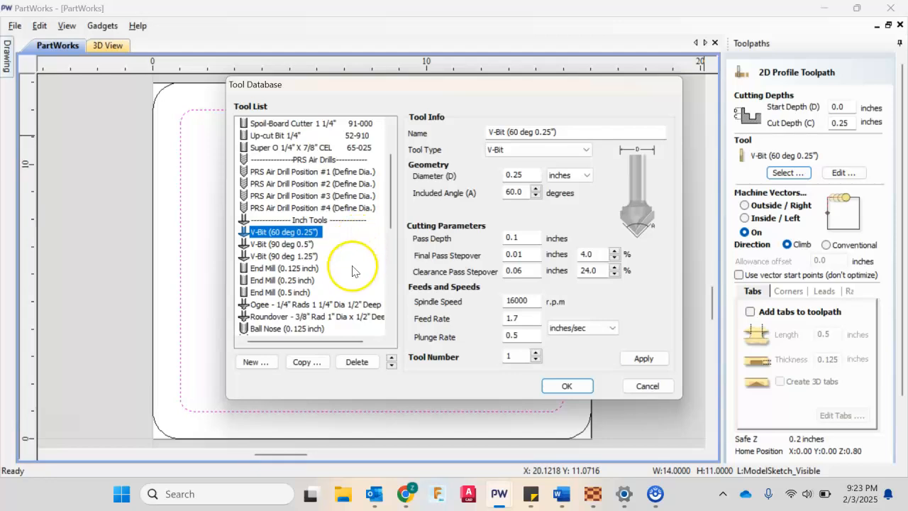
left_click(287, 294)
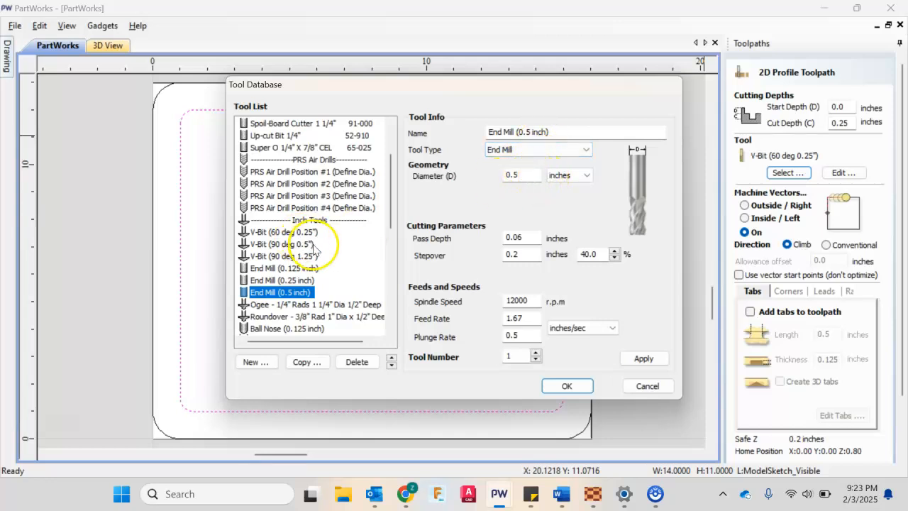
scroll(314, 249, "down", 1)
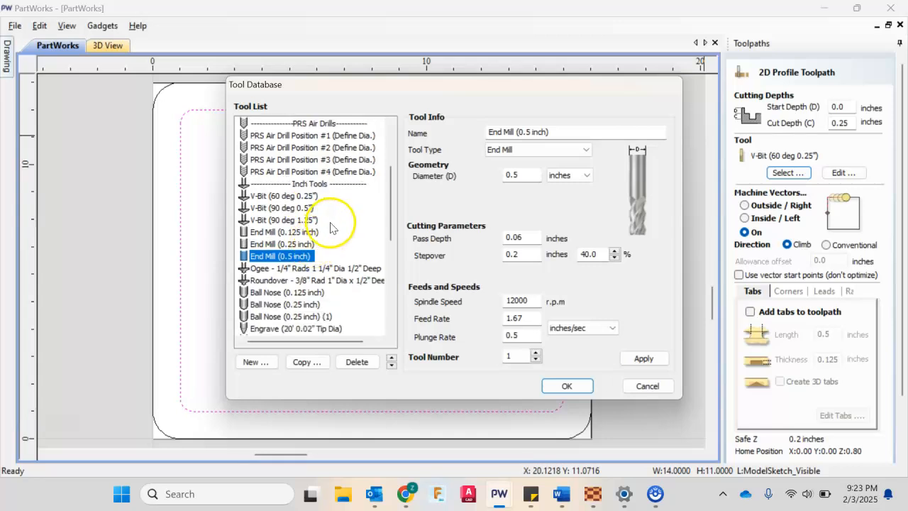
scroll(331, 224, "down", 1)
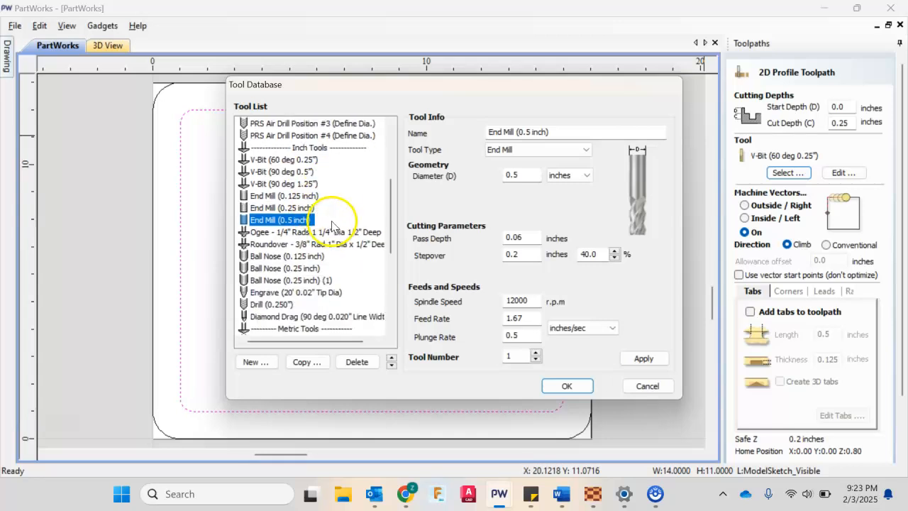
left_click(288, 281)
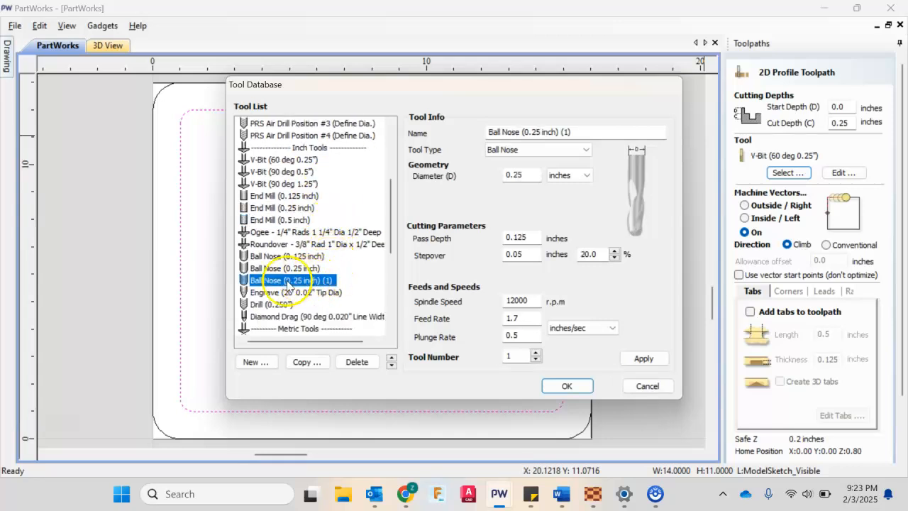
- Set the diameter of the chosen ball nose tool to 1 inch
left_click(528, 174)
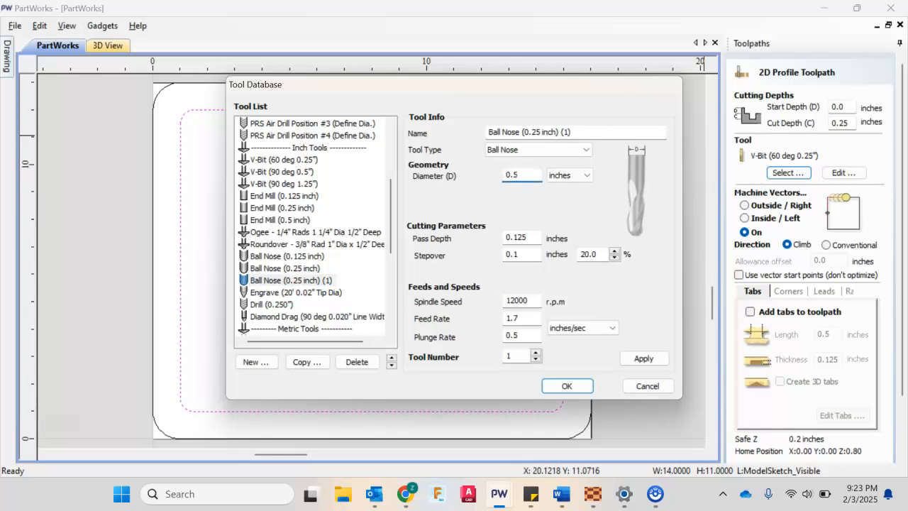
left_click_drag(520, 172, 456, 180)
type("1")
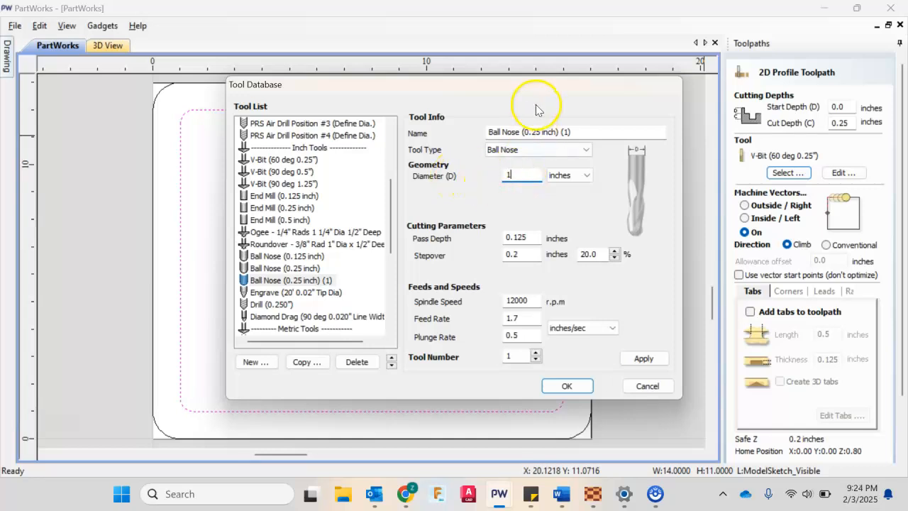
- Confirm the edited Ball Nose (0.25 inch) (1) as the tool for the 2D profile toolpath
left_click_drag(532, 86, 767, 77)
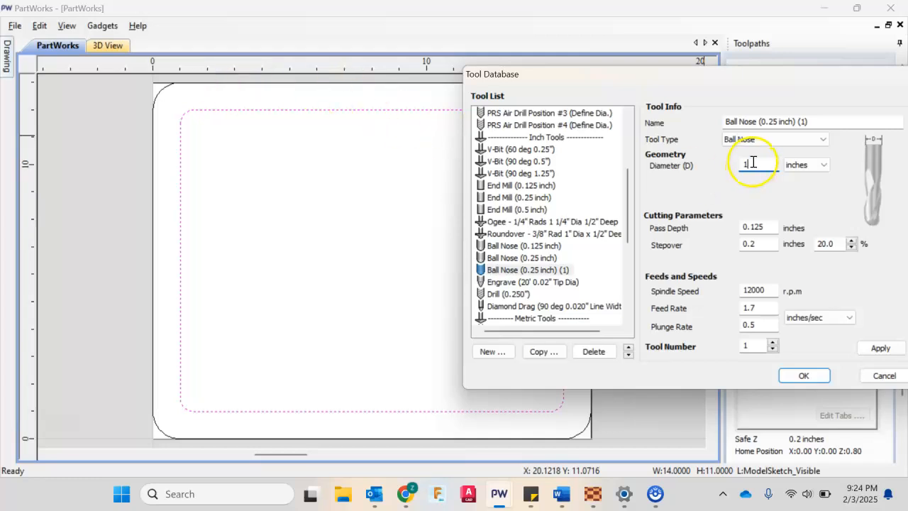
left_click_drag(745, 77, 507, 48)
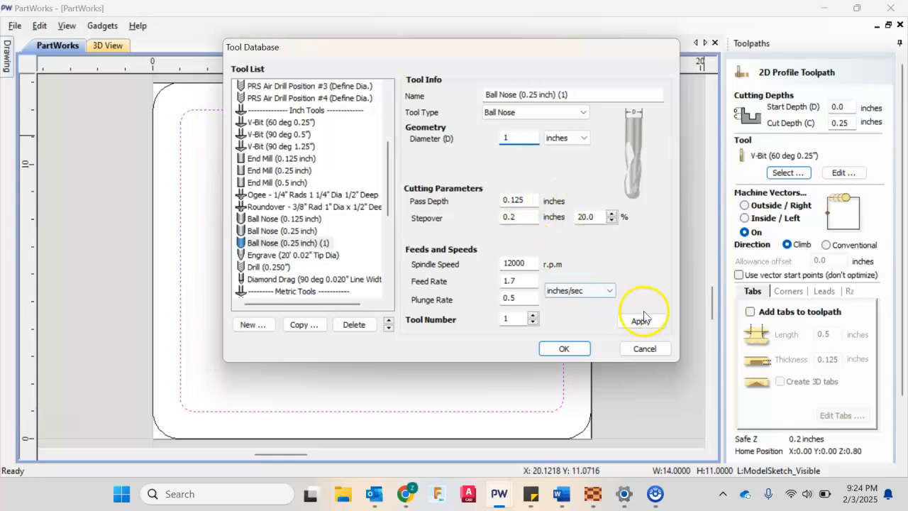
left_click(564, 349)
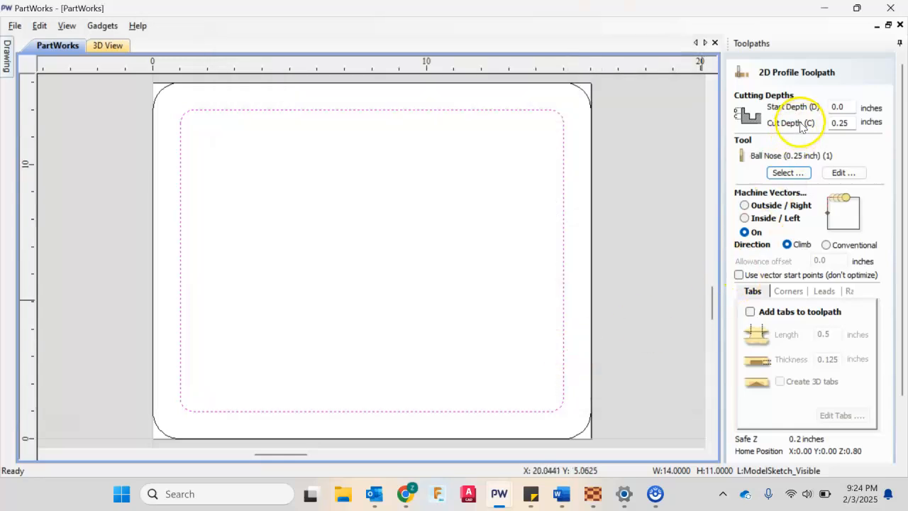
- Calculate the profile toolpath on the inner outline and preview its machined groove on the board in 3D
scroll(750, 227, "down", 2)
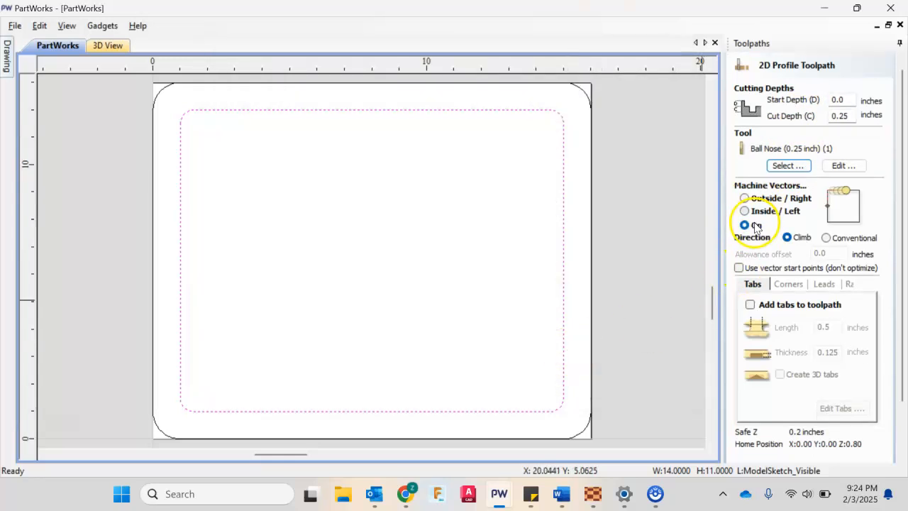
scroll(805, 340, "down", 2)
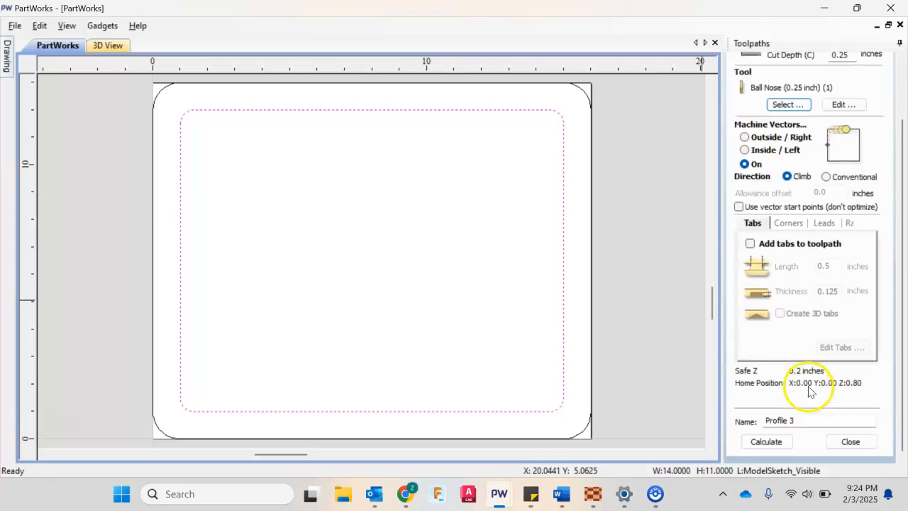
left_click(778, 444)
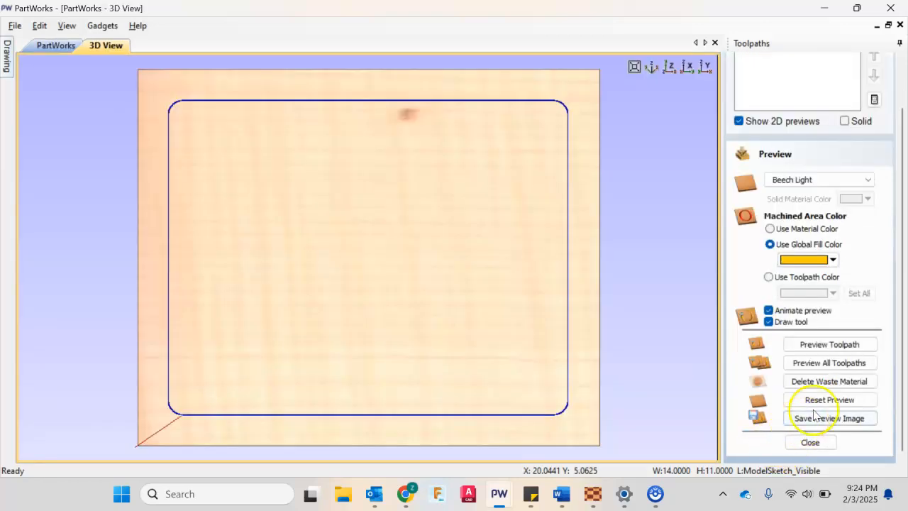
left_click(829, 344)
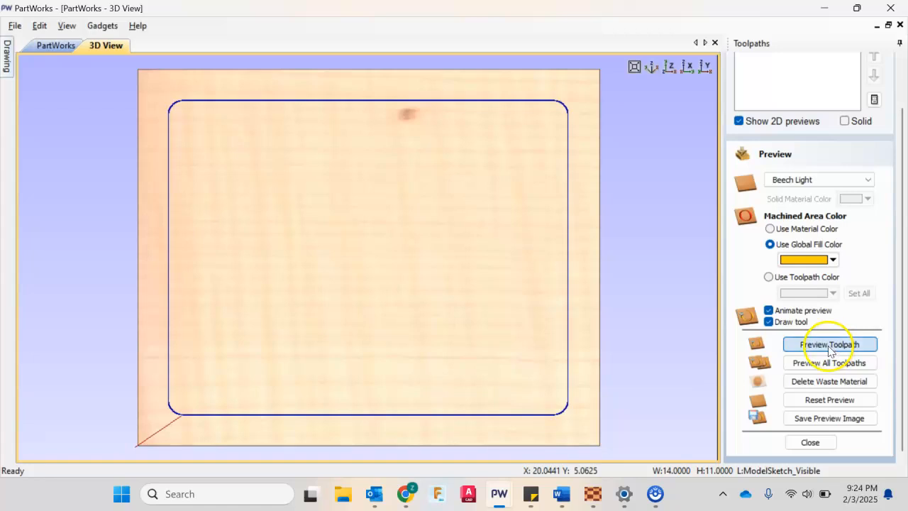
left_click_drag(312, 347, 469, 163)
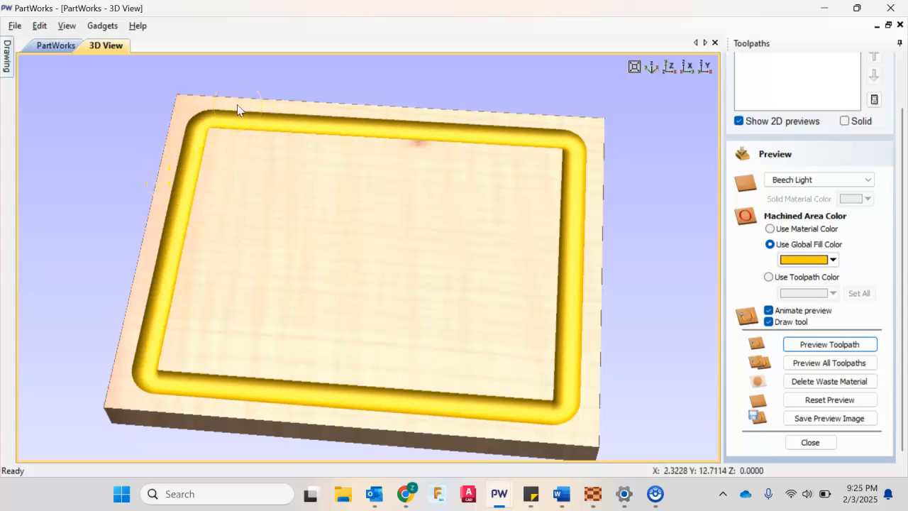
- Reopen the profile toolpath for editing and set its ball nose tool's diameter to 0.5 inches
left_click_drag(903, 186, 900, 128)
double_click(774, 91)
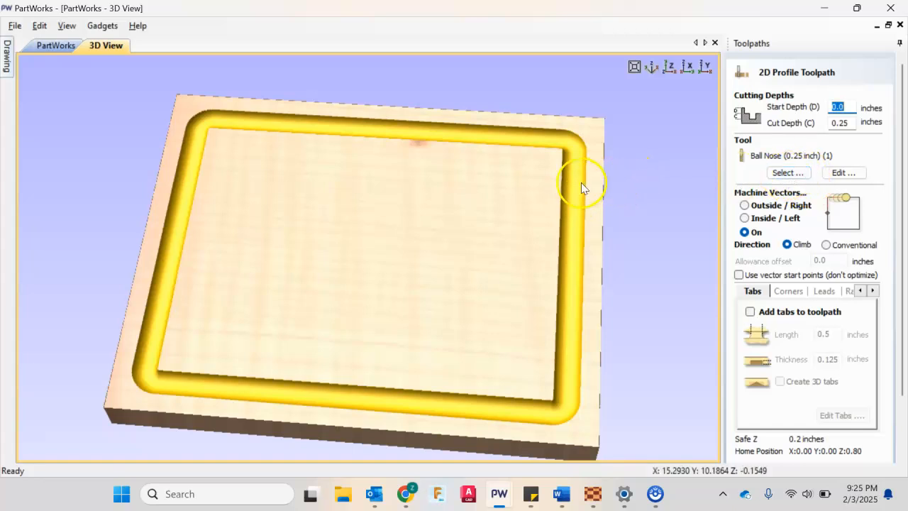
left_click(806, 174)
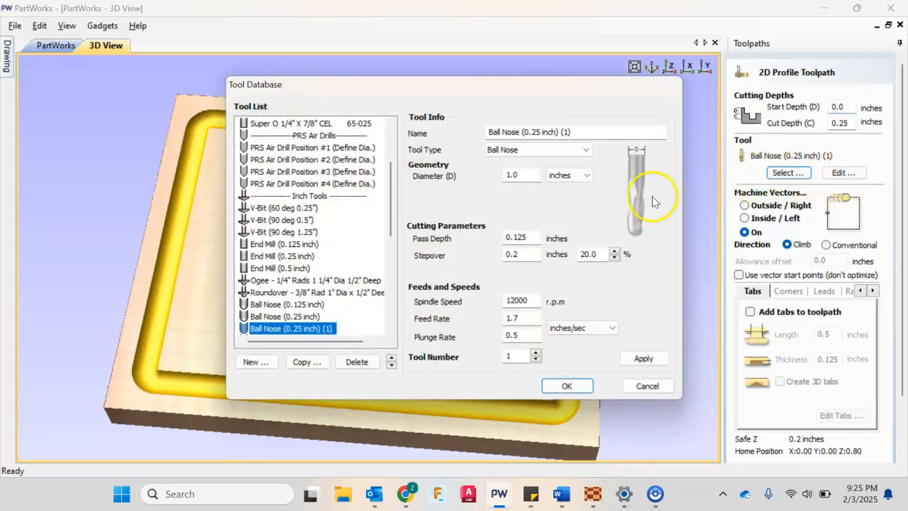
left_click(516, 176)
left_click_drag(516, 176, 481, 189)
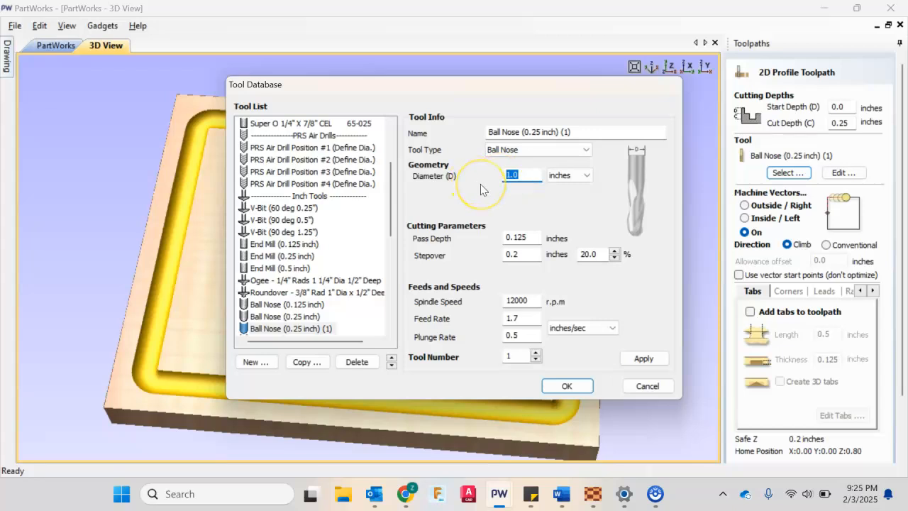
type(".5")
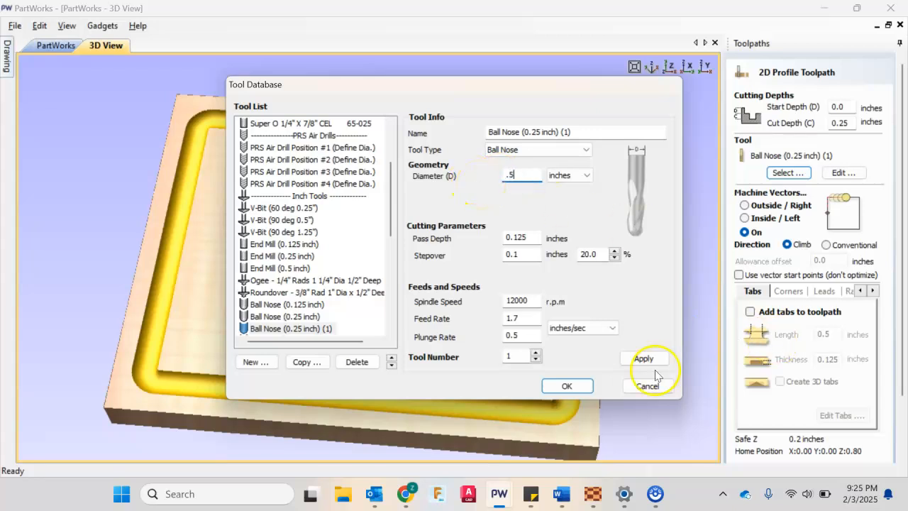
left_click(567, 386)
- Recalculate the profile toolpath, then reset the material preview and simulate the groove again, checking it in an isometric view
left_click_drag(898, 314, 830, 399)
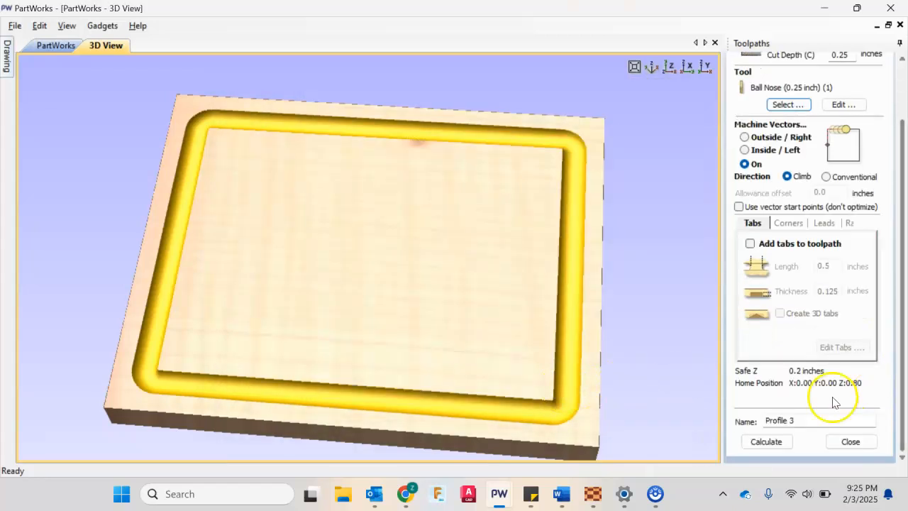
left_click(764, 441)
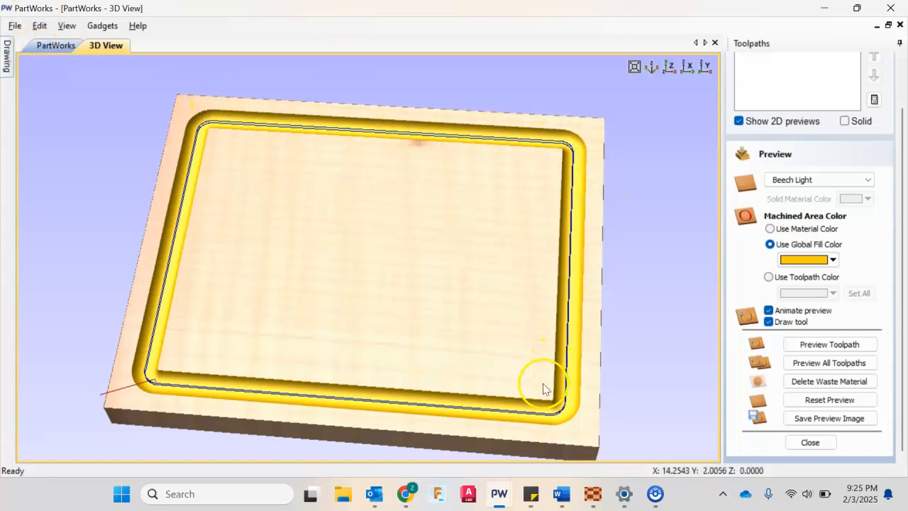
left_click(832, 401)
left_click(840, 346)
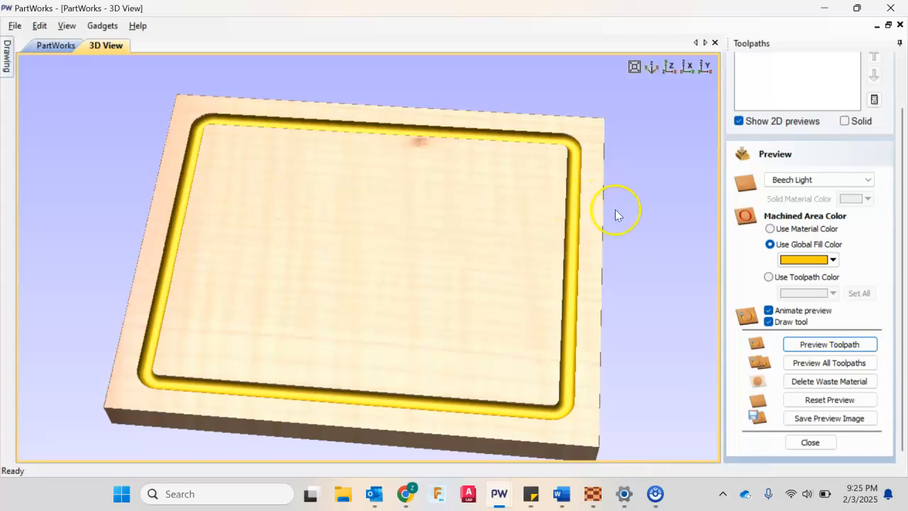
left_click(652, 67)
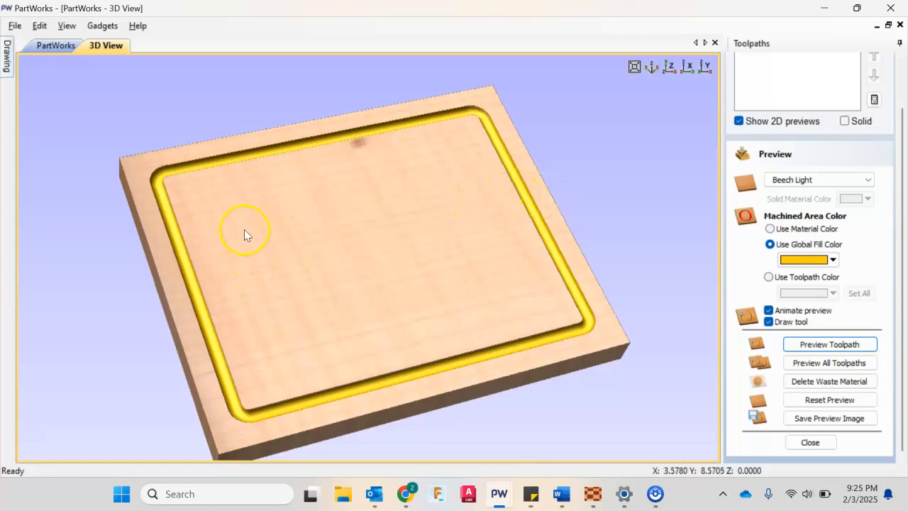
scroll(293, 298, "down", 2)
scroll(293, 302, "up", 1)
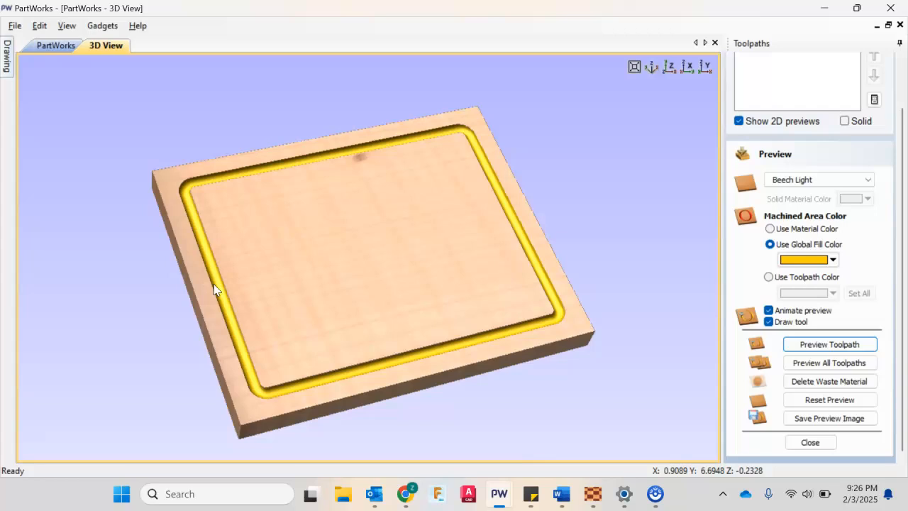
left_click(245, 281)
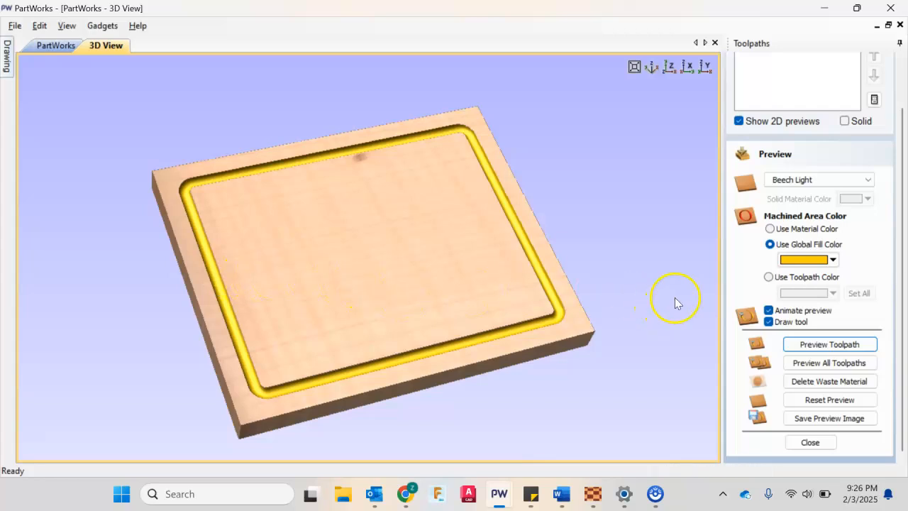